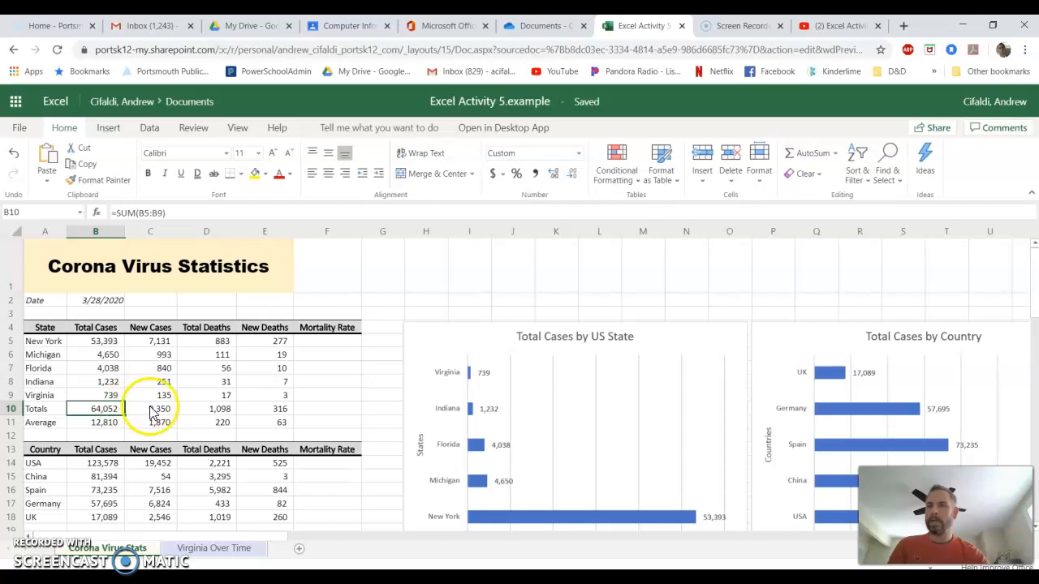
# Examine the SUM formulas in each Totals row cell of the state table.
pyautogui.click(143, 410)
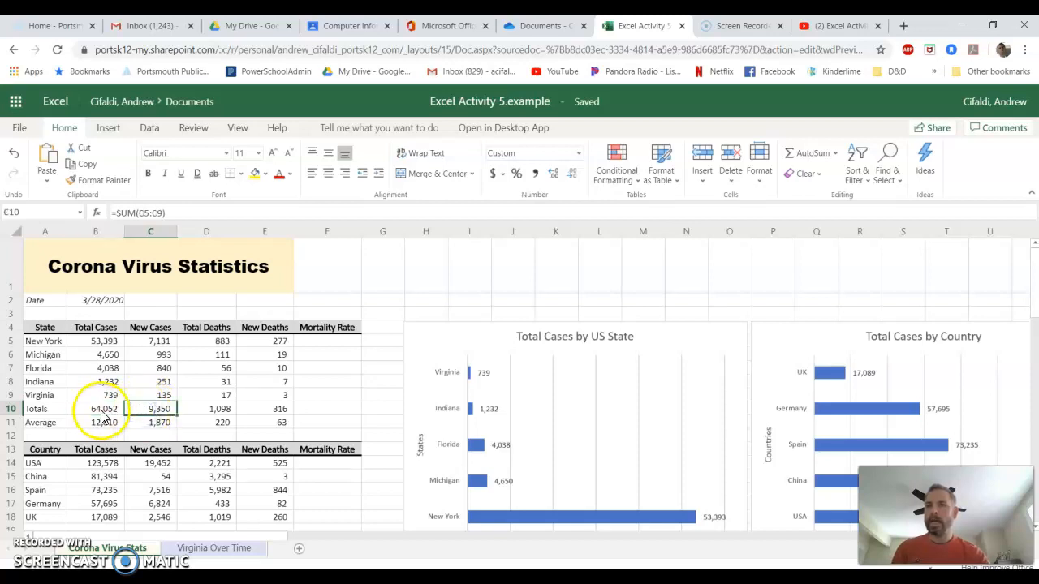
pyautogui.moveTo(109, 410); pyautogui.dragTo(110, 422)
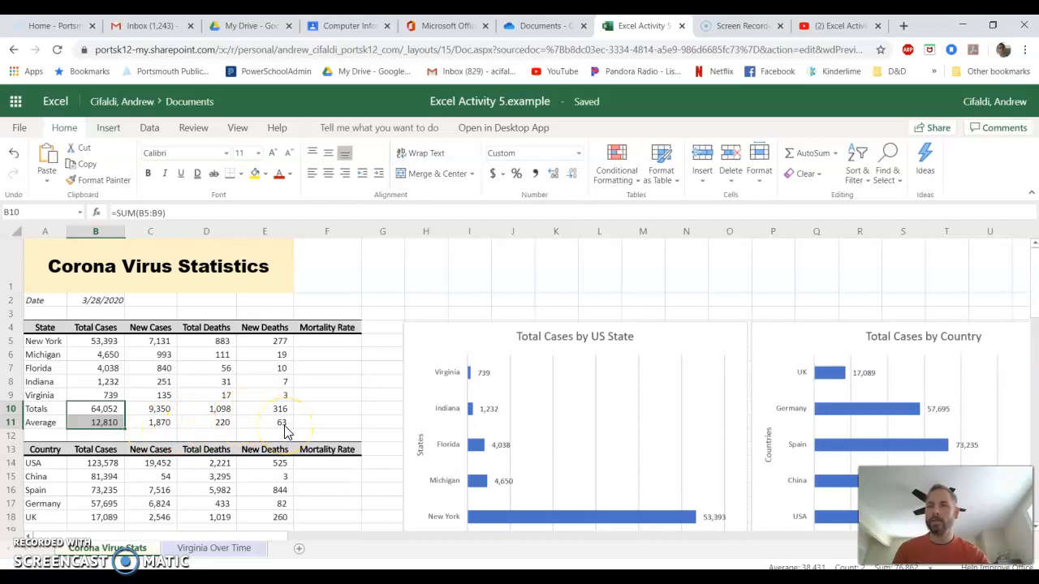
pyautogui.click(95, 410)
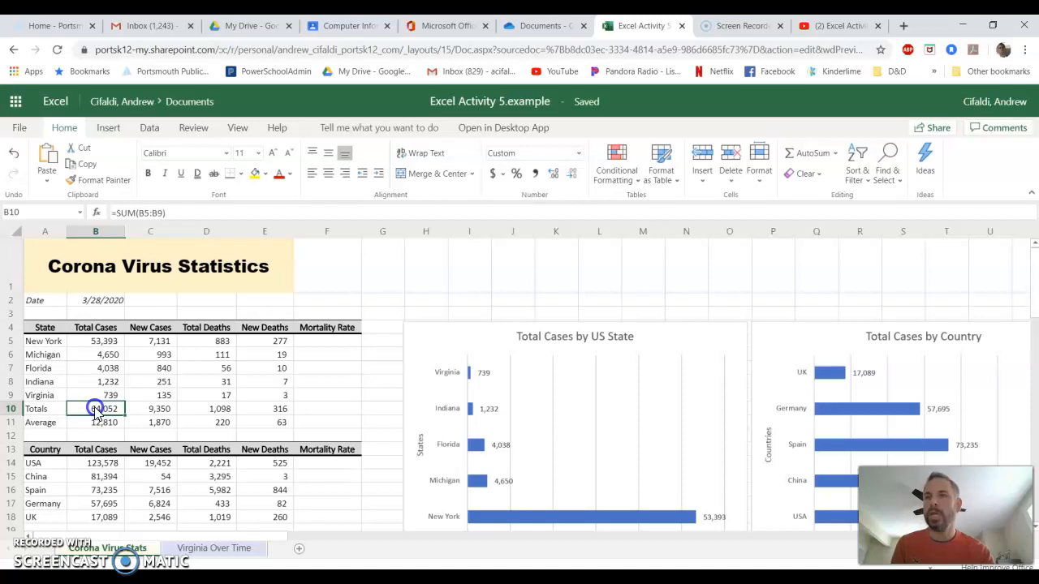
pyautogui.doubleClick(95, 408)
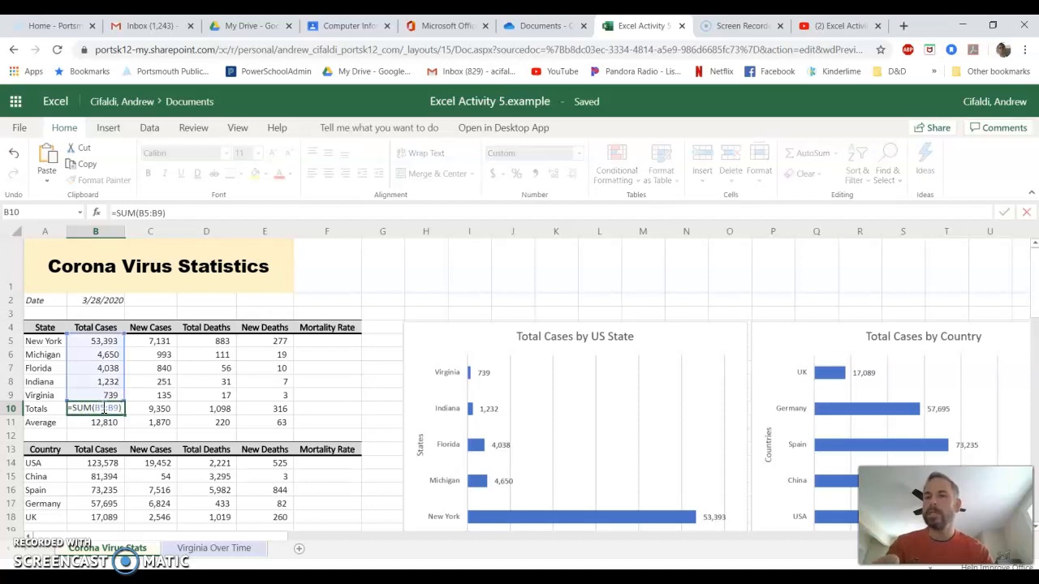
pyautogui.click(148, 409)
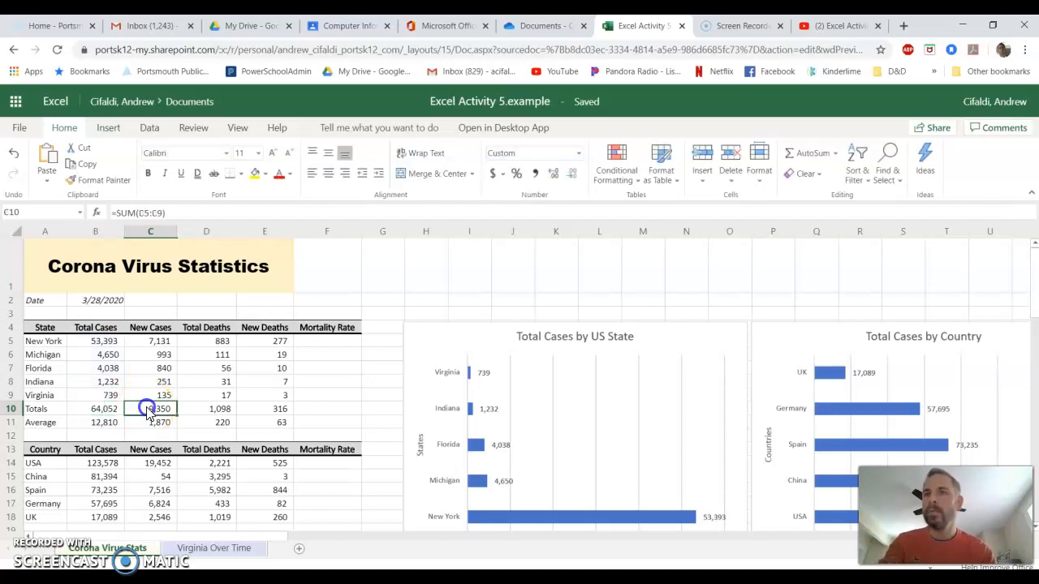
pyautogui.doubleClick(149, 409)
pyautogui.press('Escape')
pyautogui.doubleClick(200, 411)
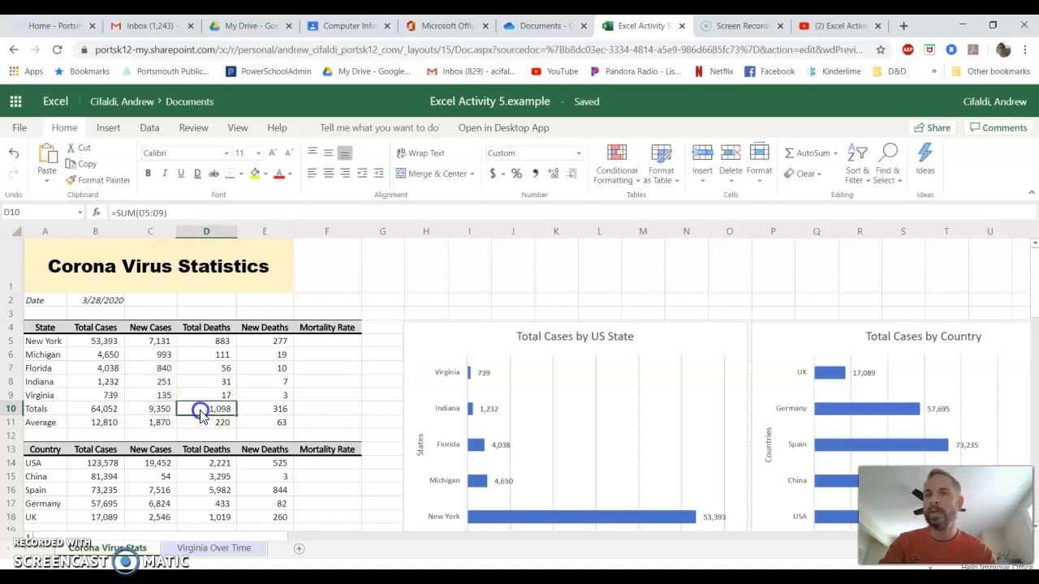
pyautogui.press('Escape')
pyautogui.click(258, 408)
pyautogui.doubleClick(258, 408)
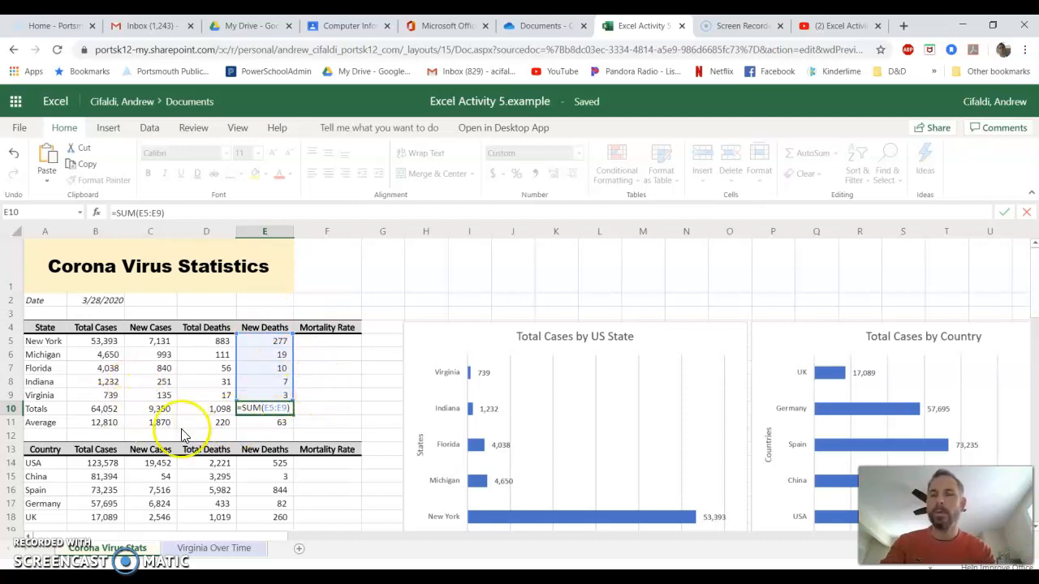
# Examine the AVERAGE formulas in each Average row cell of the state table.
pyautogui.click(283, 423)
pyautogui.doubleClick(282, 421)
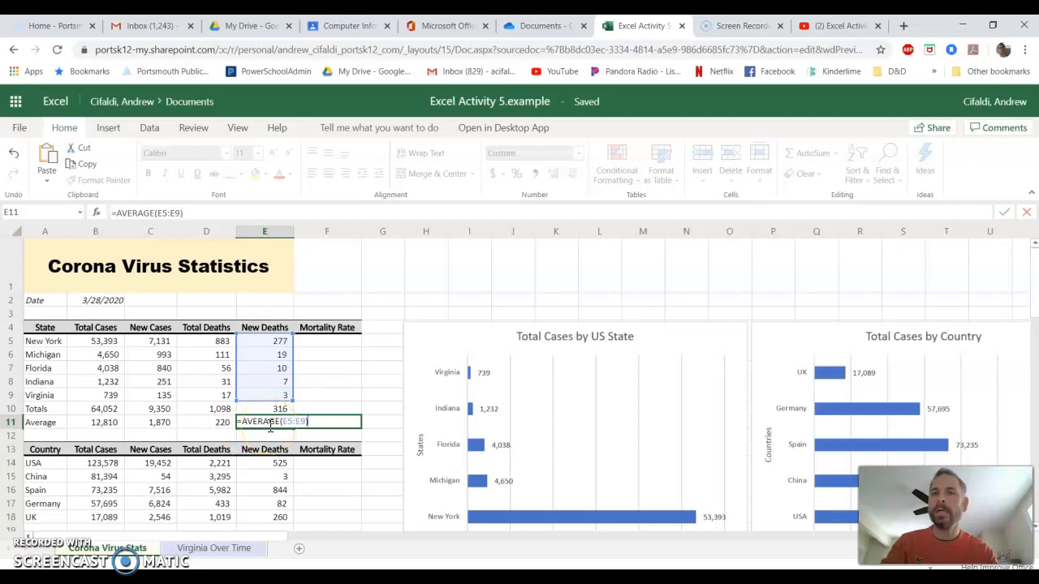
pyautogui.press('Escape')
pyautogui.doubleClick(213, 422)
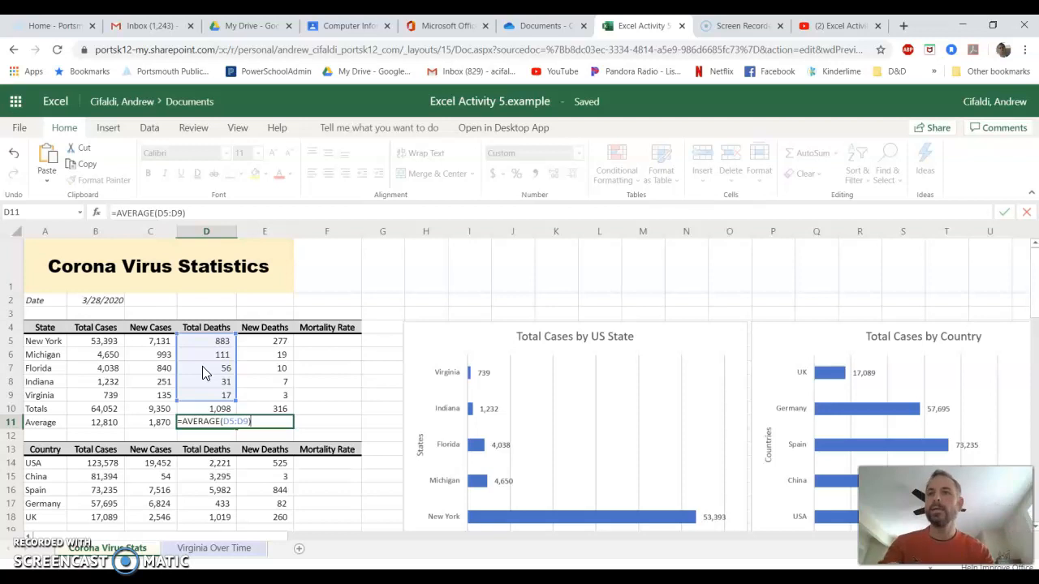
pyautogui.press('Escape')
pyautogui.doubleClick(154, 421)
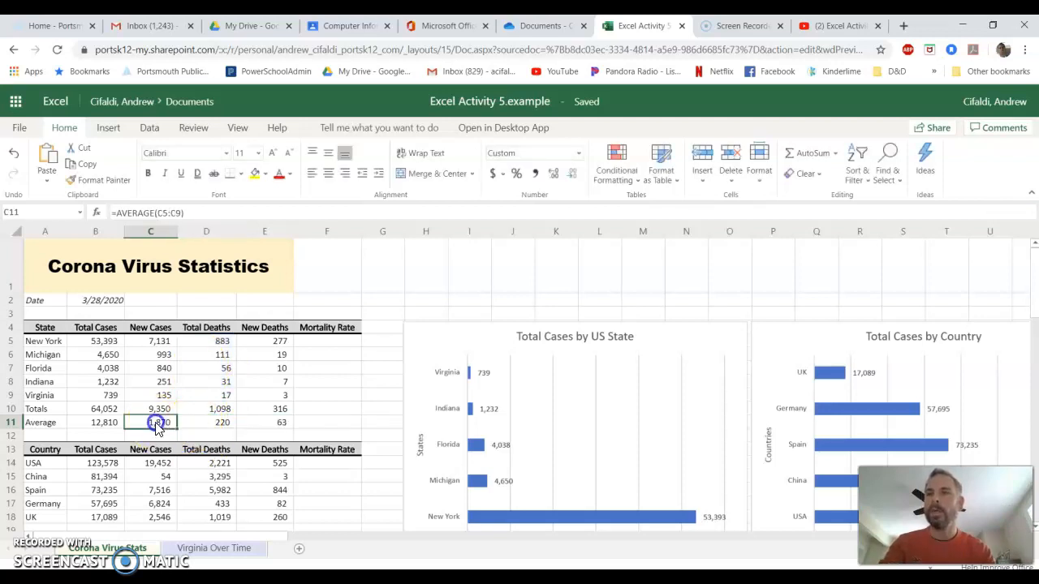
pyautogui.press('Escape')
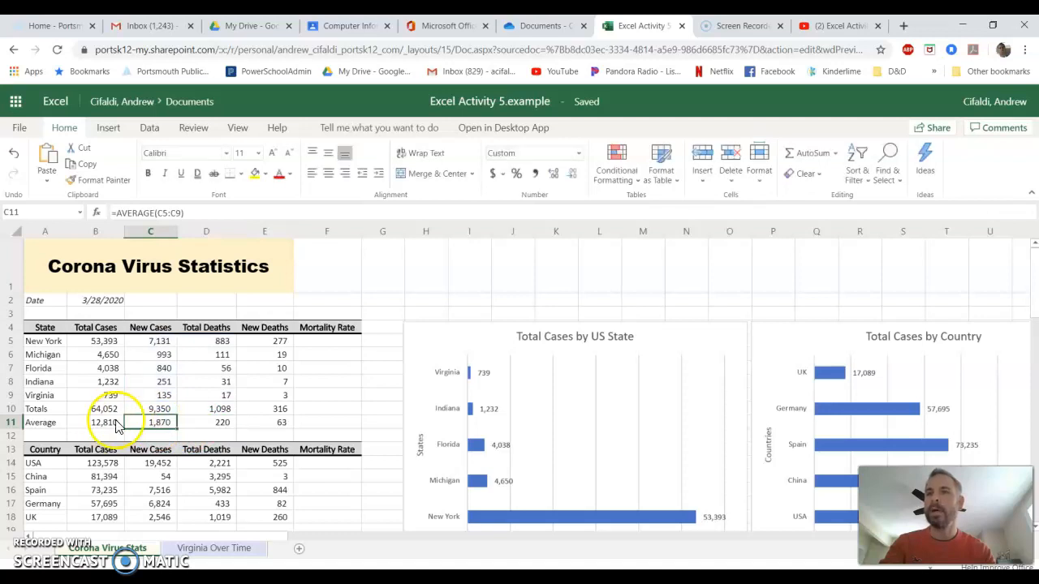
pyautogui.doubleClick(111, 421)
pyautogui.press('Escape')
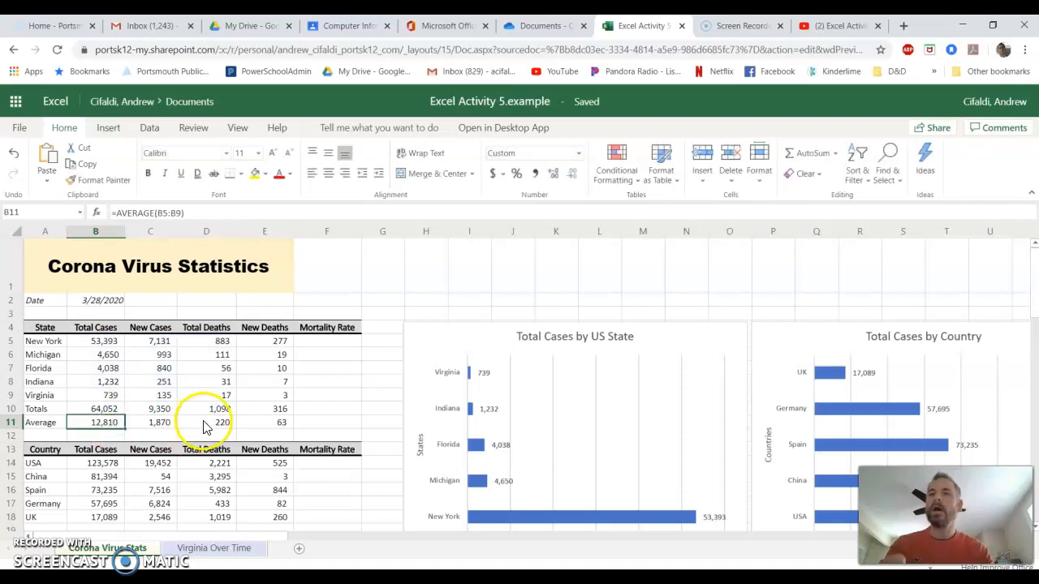
pyautogui.click(205, 421)
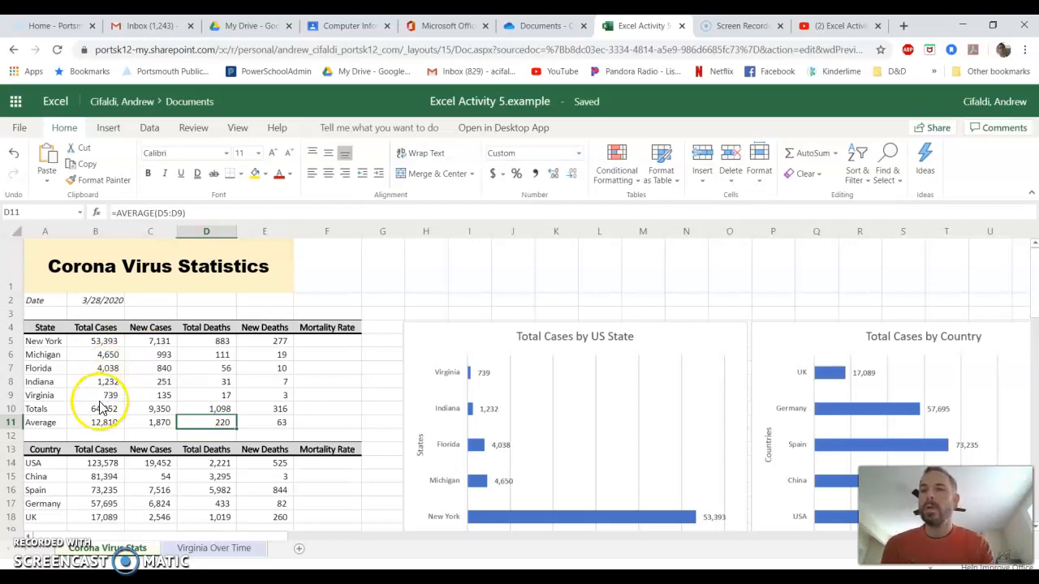
# Inspect the Totals and Average rows and read the New Cases total formula in the formula bar.
pyautogui.moveTo(275, 430); pyautogui.dragTo(121, 409)
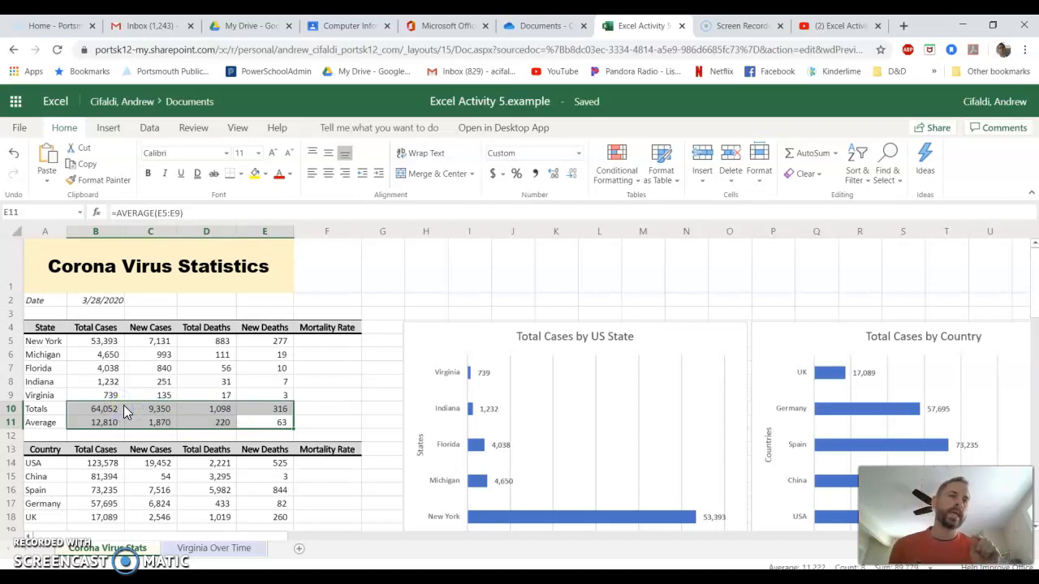
pyautogui.click(204, 409)
pyautogui.click(256, 414)
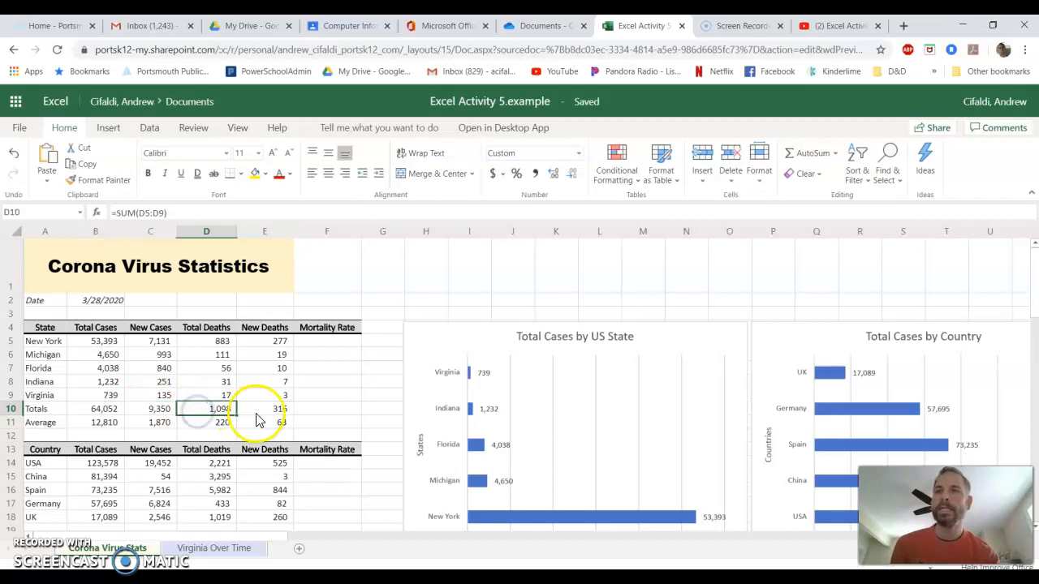
pyautogui.click(209, 416)
pyautogui.click(175, 414)
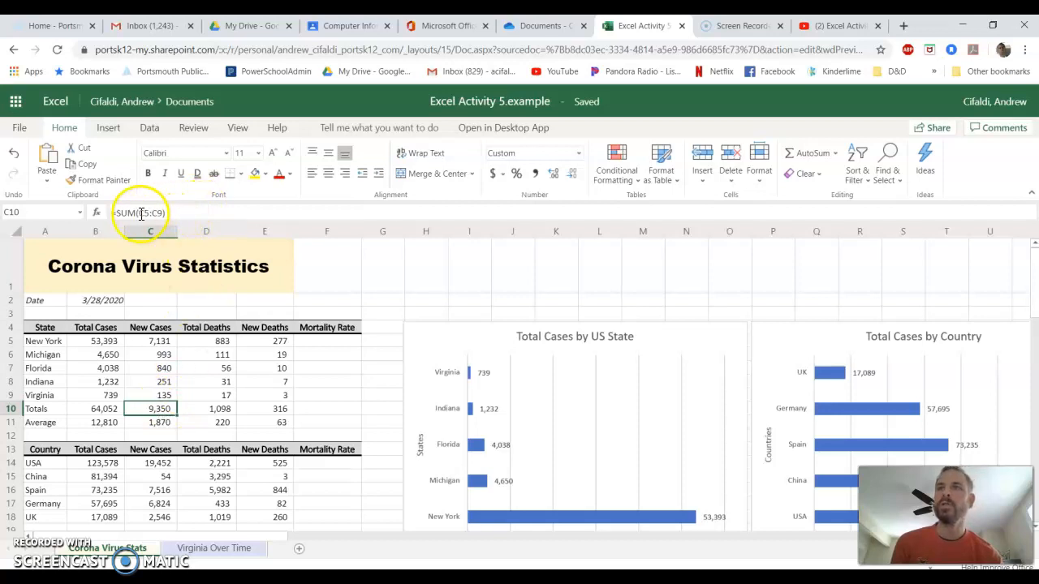
pyautogui.moveTo(166, 213); pyautogui.dragTo(104, 216)
pyautogui.moveTo(170, 213); pyautogui.dragTo(108, 217)
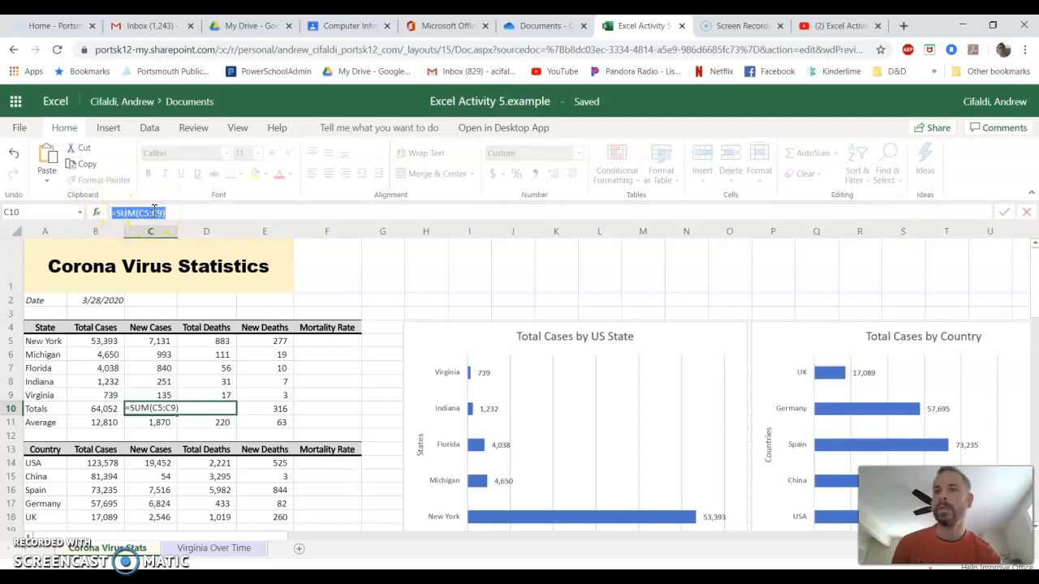
pyautogui.press('Return')
# Review the remaining Totals and Average formulas and the New York death and case values.
pyautogui.click(200, 415)
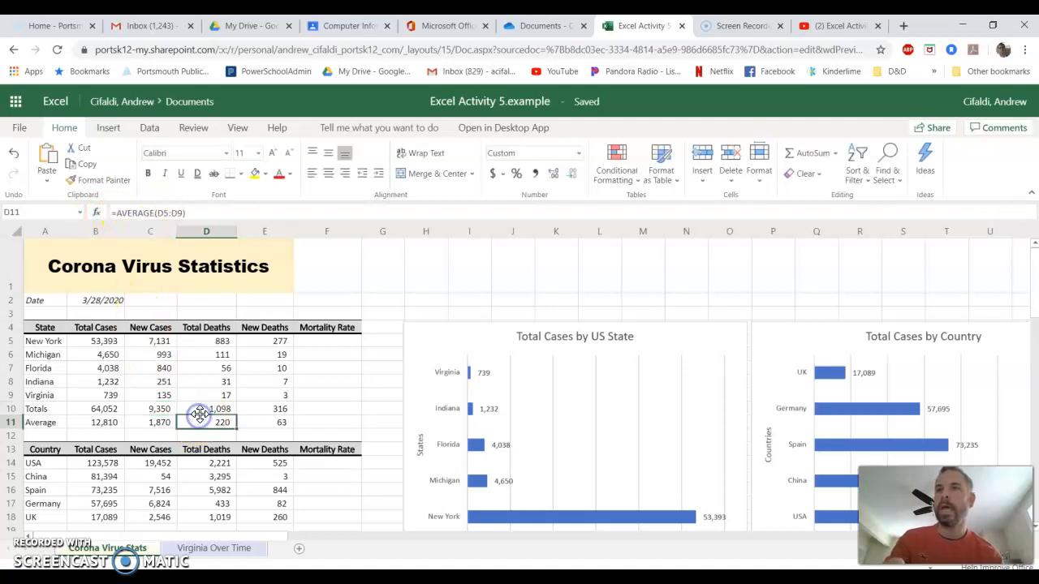
pyautogui.click(263, 411)
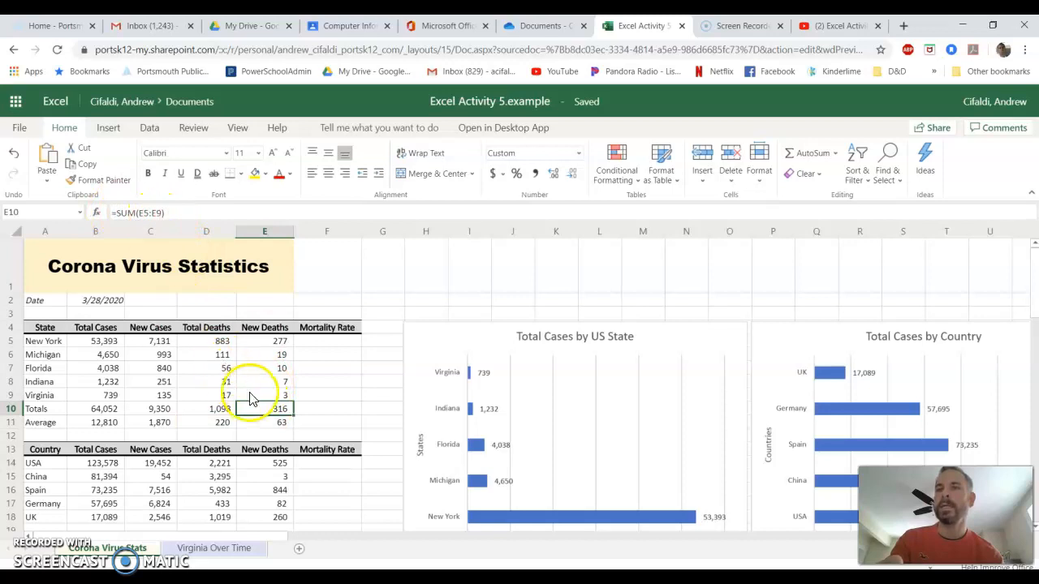
pyautogui.click(256, 420)
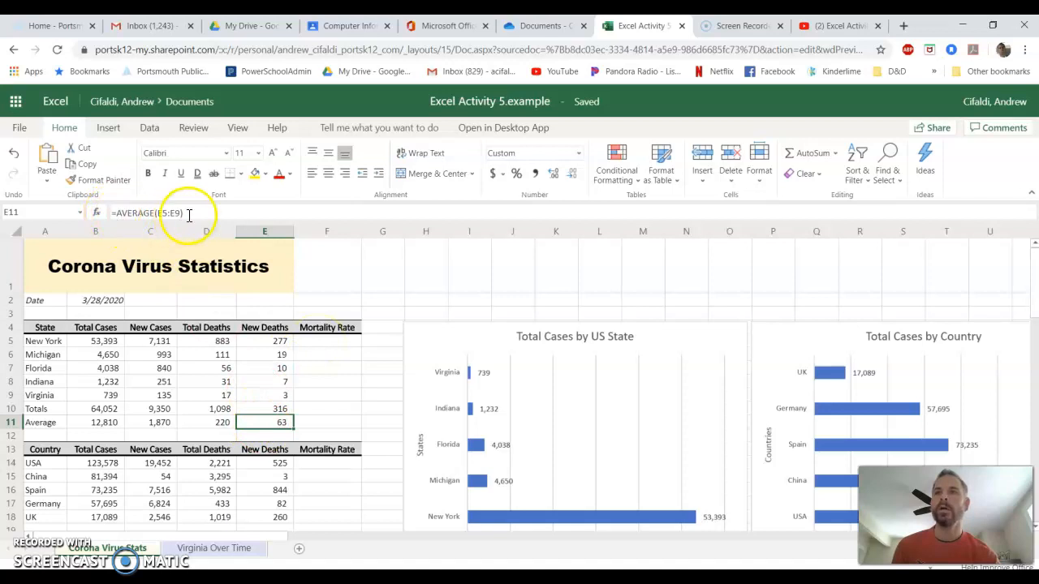
pyautogui.moveTo(188, 213); pyautogui.dragTo(112, 213)
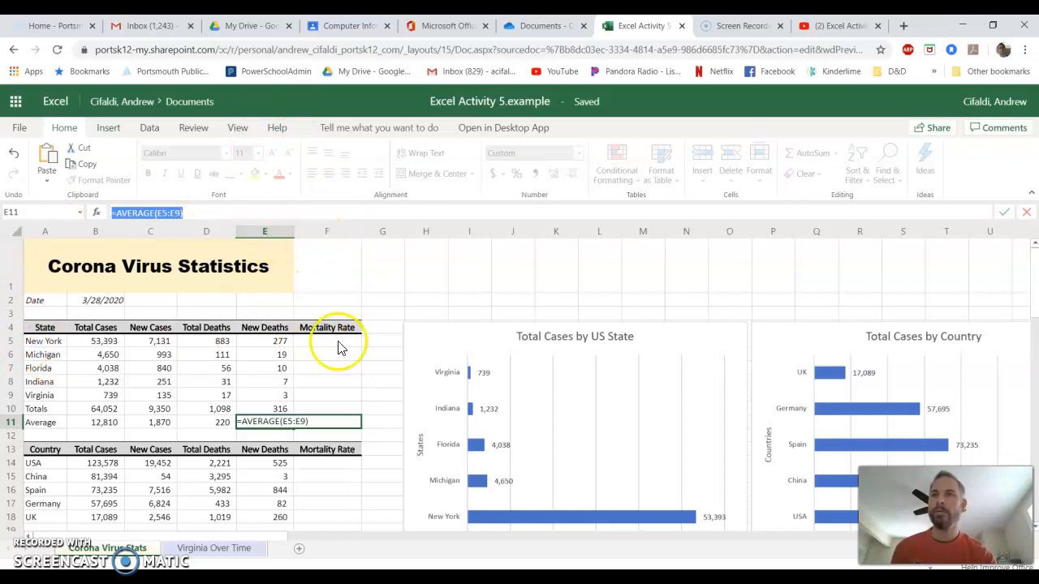
pyautogui.click(325, 342)
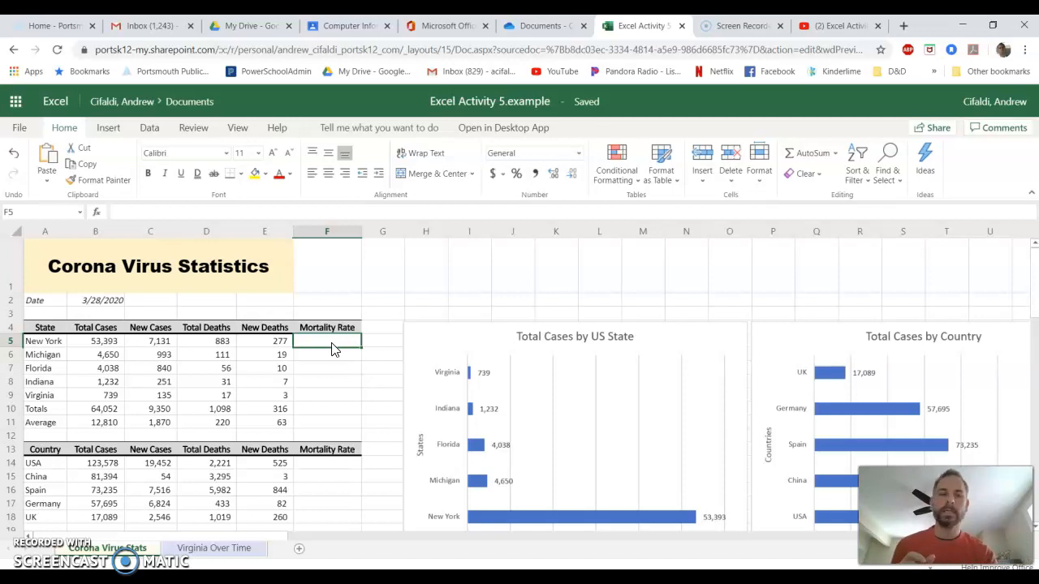
pyautogui.click(217, 343)
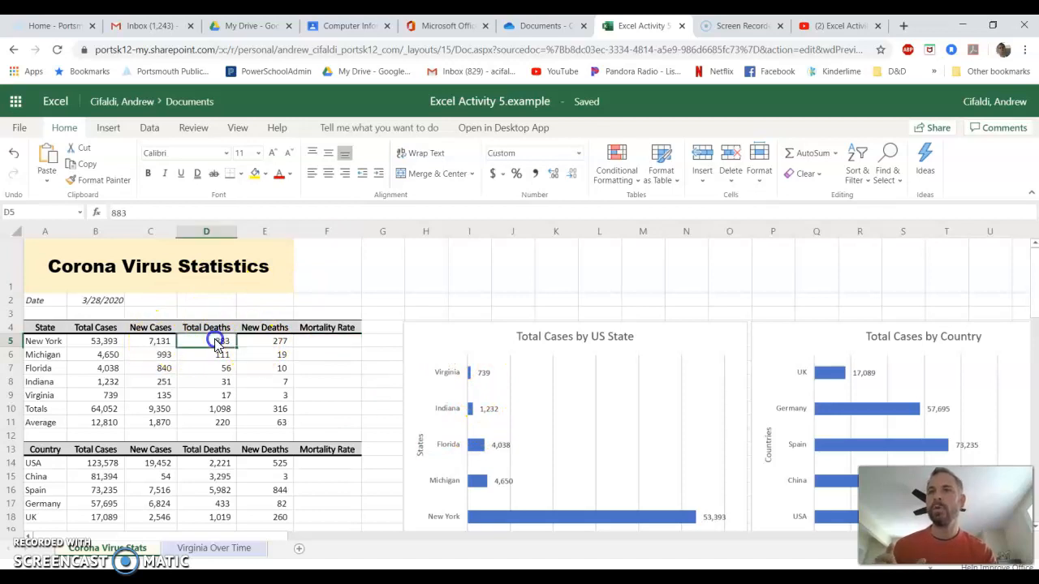
pyautogui.click(97, 342)
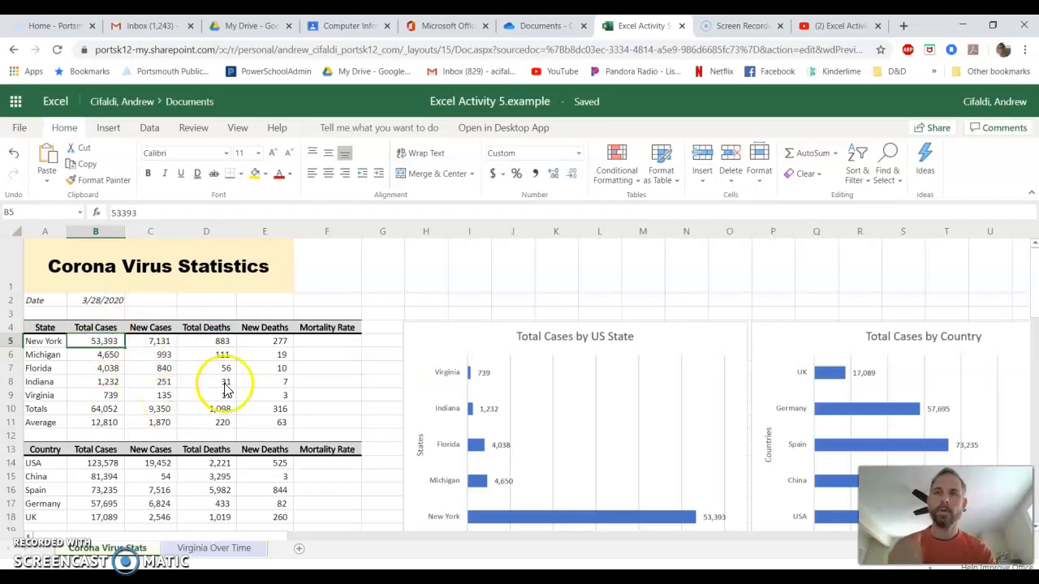
# Enter a formula in New York's Mortality Rate cell dividing its Total Deaths by Total Cases (=D5/B5).
pyautogui.click(316, 344)
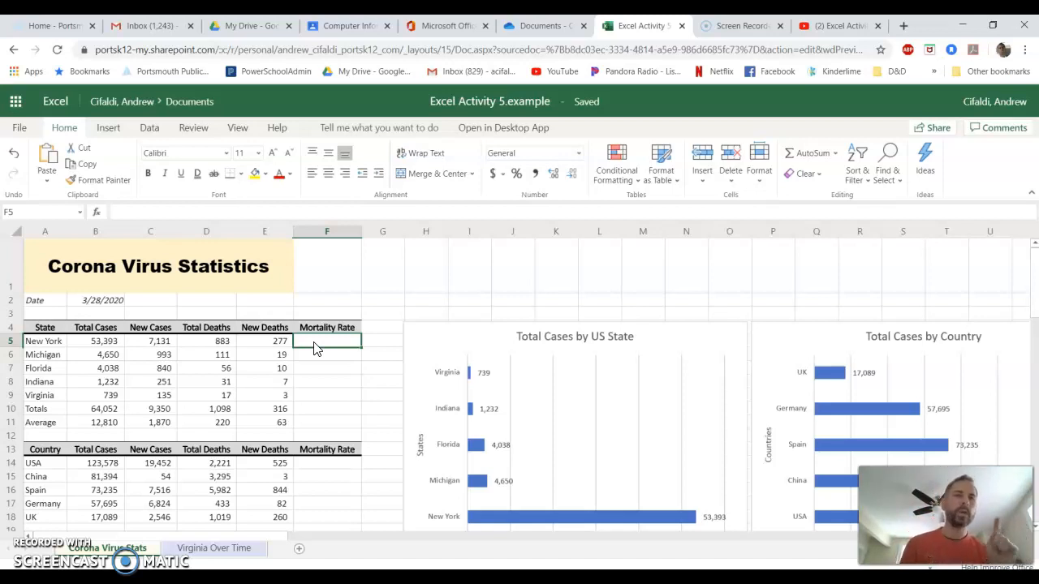
pyautogui.write('=')
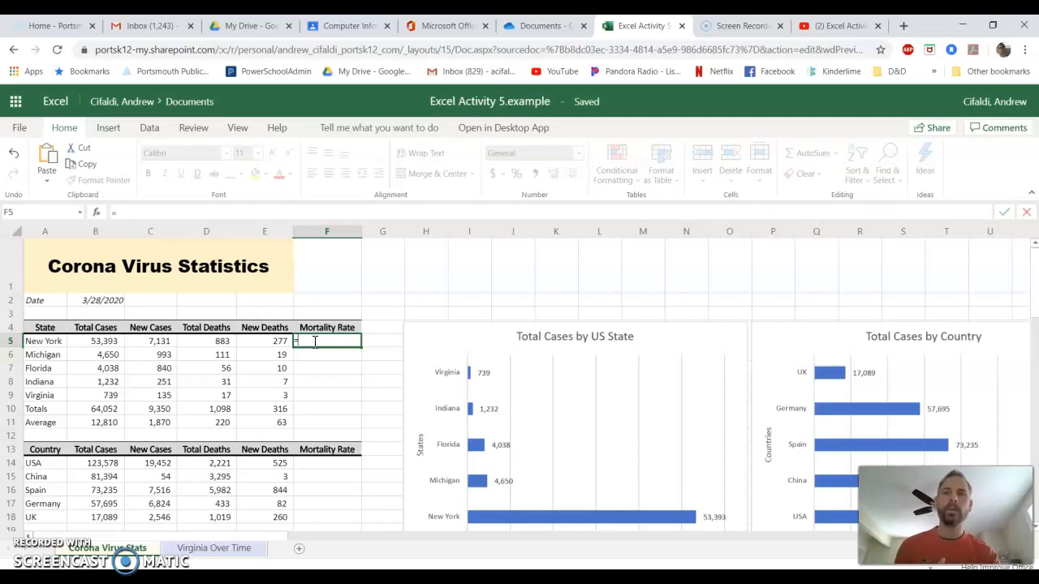
pyautogui.click(314, 342)
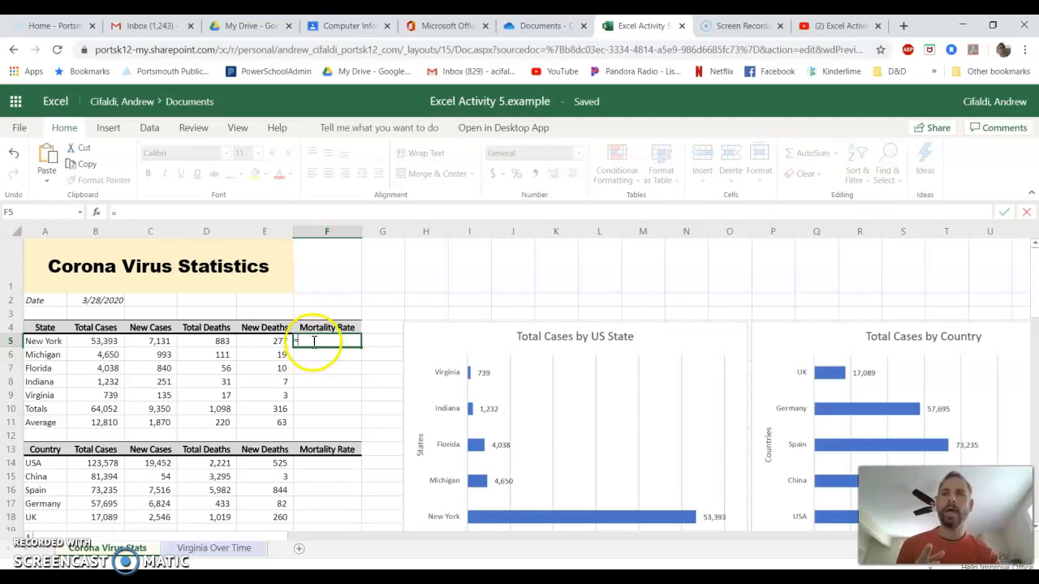
pyautogui.click(223, 345)
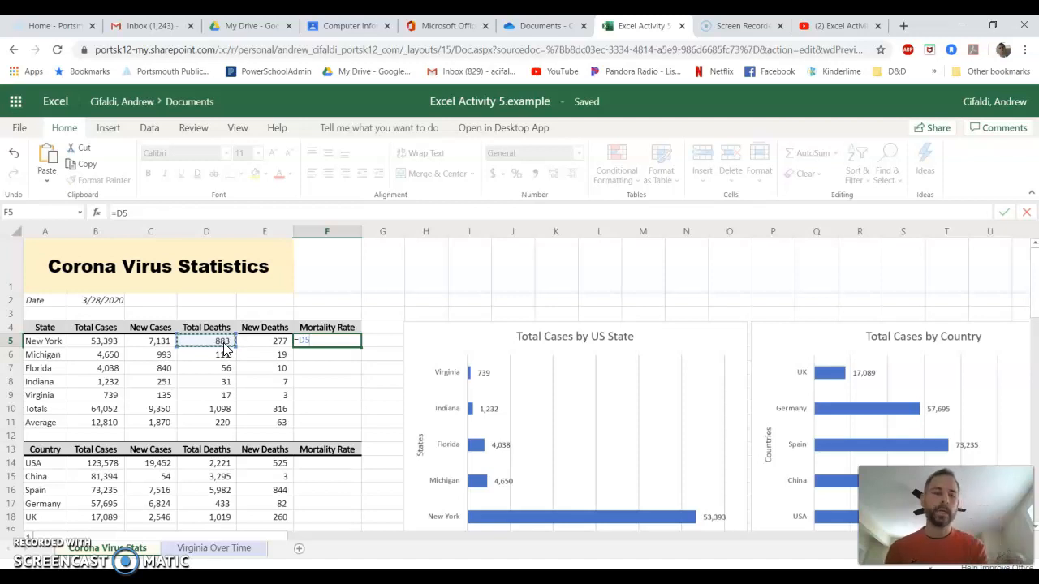
pyautogui.write('/')
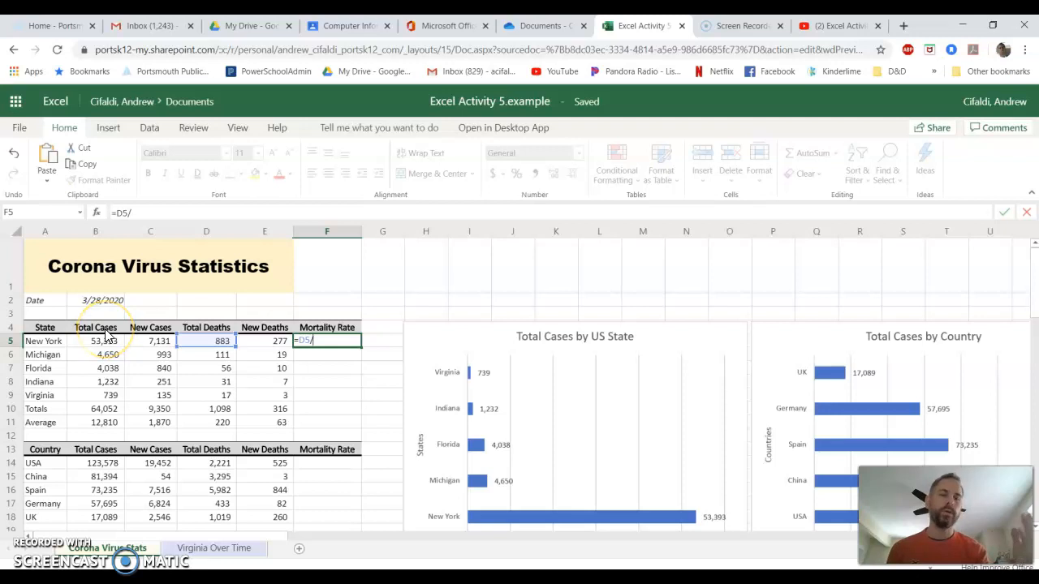
pyautogui.write('B')
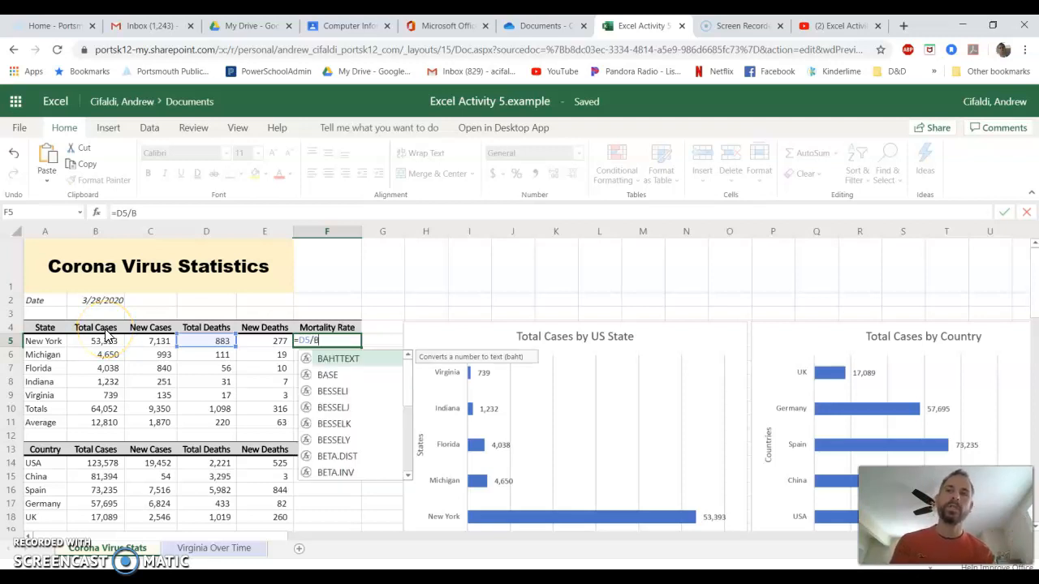
pyautogui.write('5')
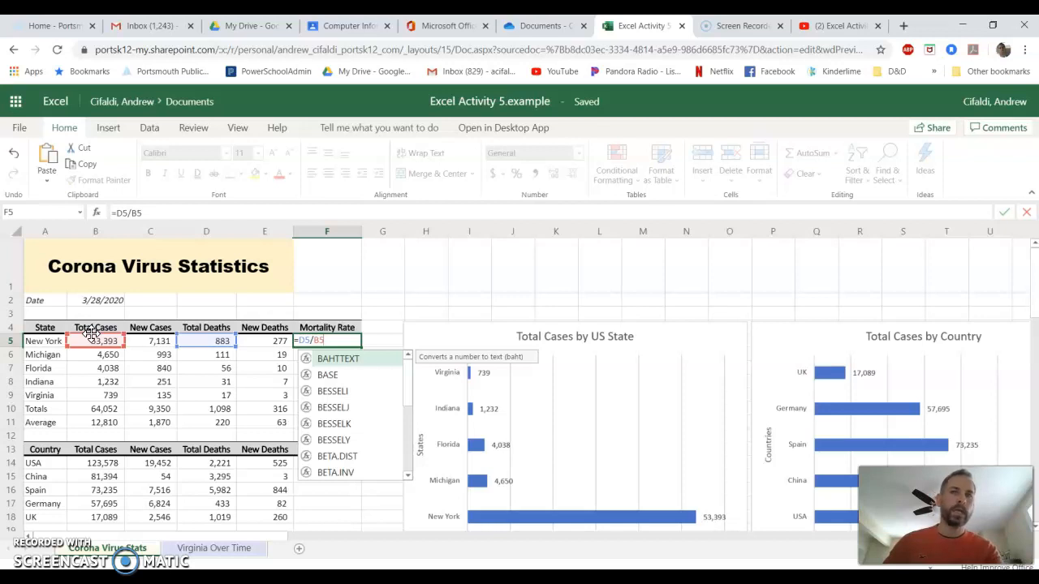
pyautogui.press('Return')
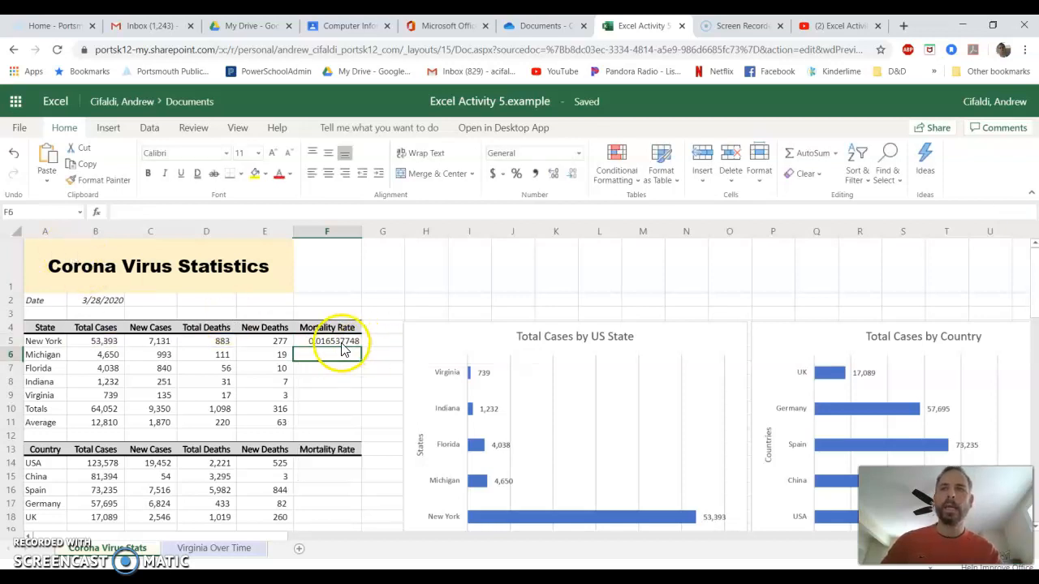
# Check the formula in New York's Mortality Rate cell against the Totals row formula.
pyautogui.click(341, 341)
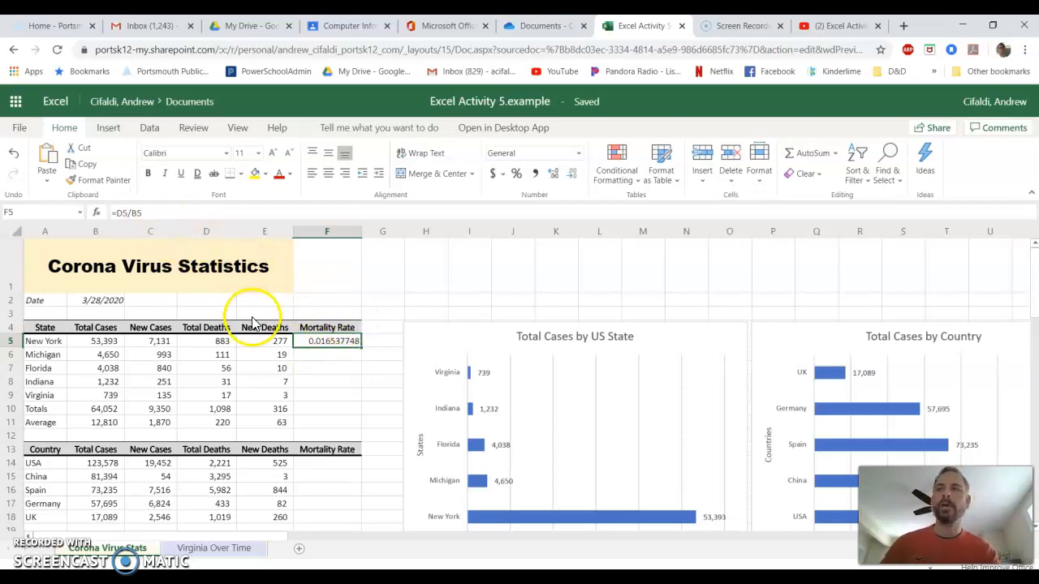
pyautogui.click(276, 409)
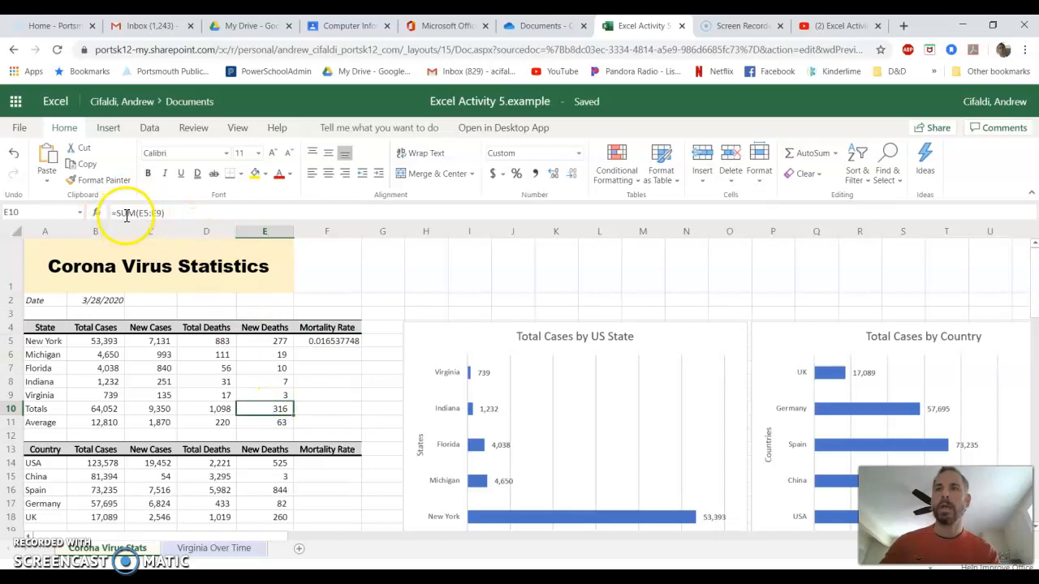
pyautogui.click(319, 342)
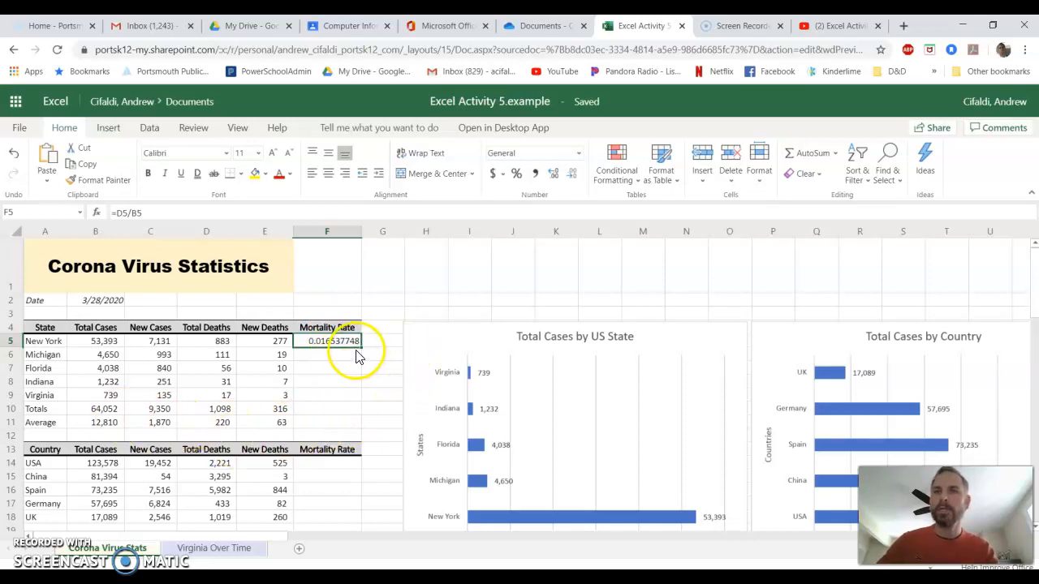
# Fill the New York Mortality Rate formula down through Virginia and check each copied cell's formula.
pyautogui.moveTo(361, 346); pyautogui.dragTo(360, 392)
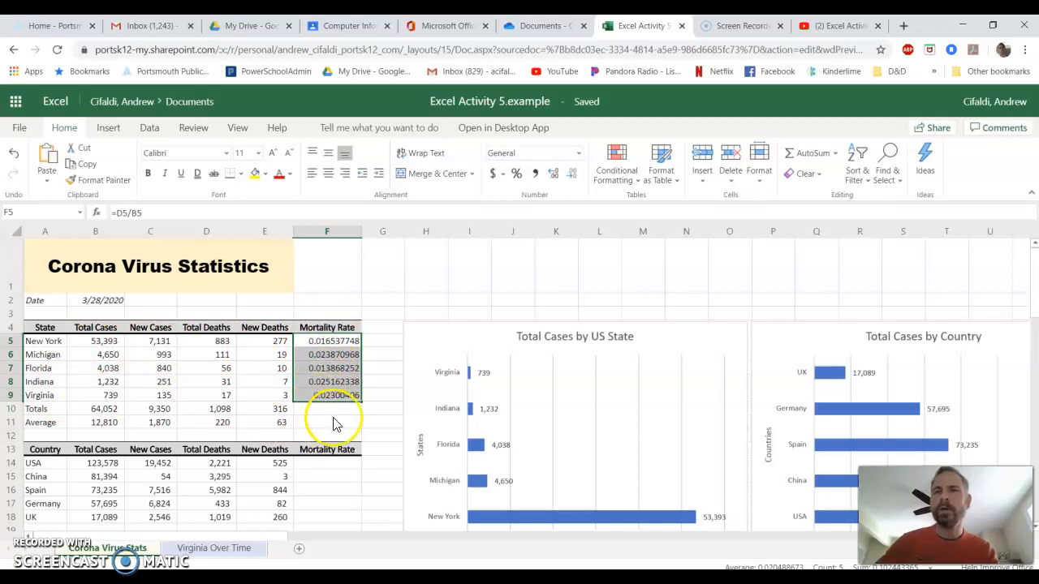
pyautogui.doubleClick(332, 355)
pyautogui.press('Return')
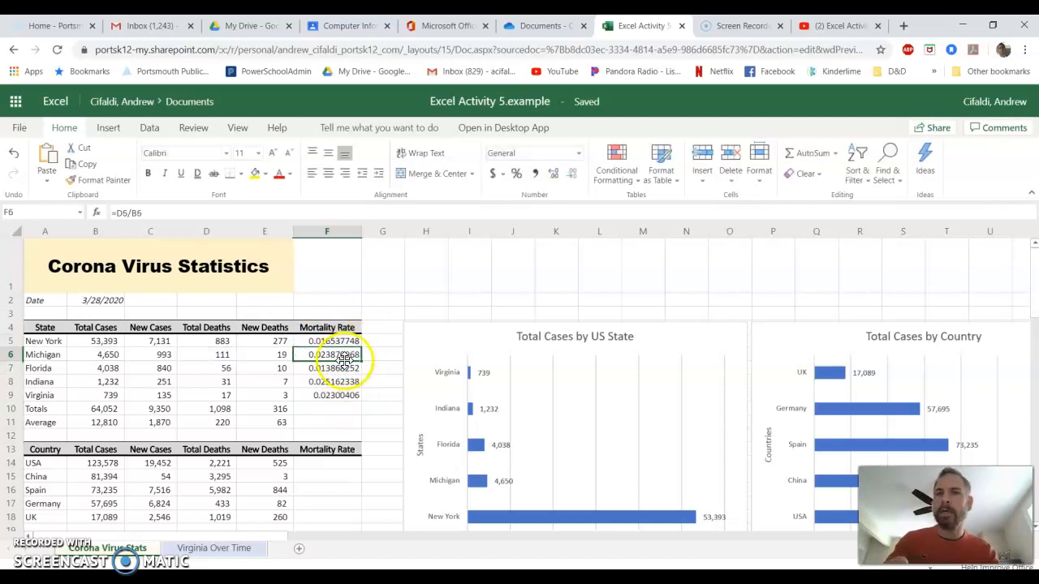
pyautogui.doubleClick(341, 366)
pyautogui.press('Return')
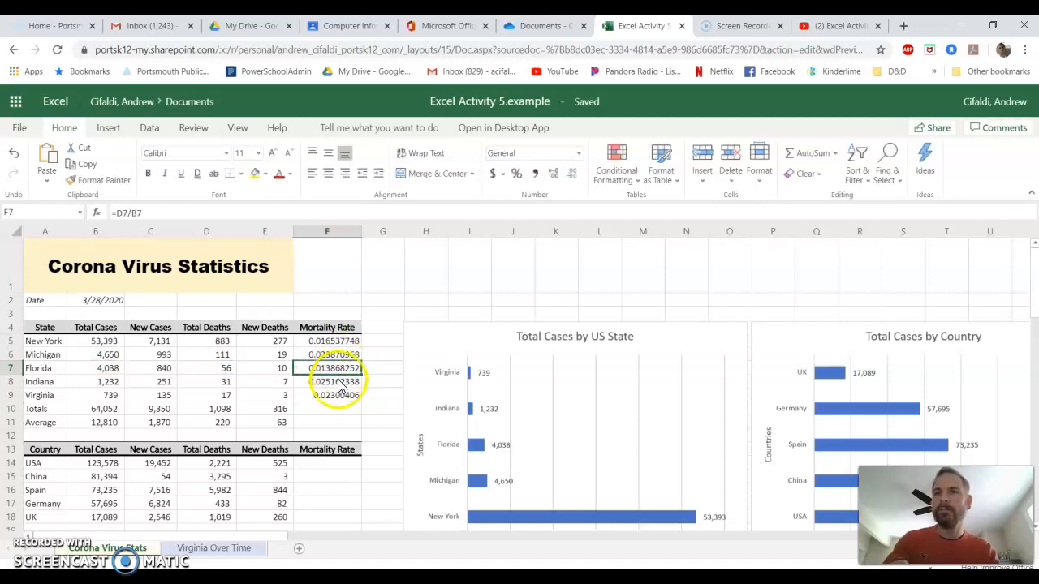
pyautogui.doubleClick(339, 381)
pyautogui.press('Return')
pyautogui.doubleClick(340, 395)
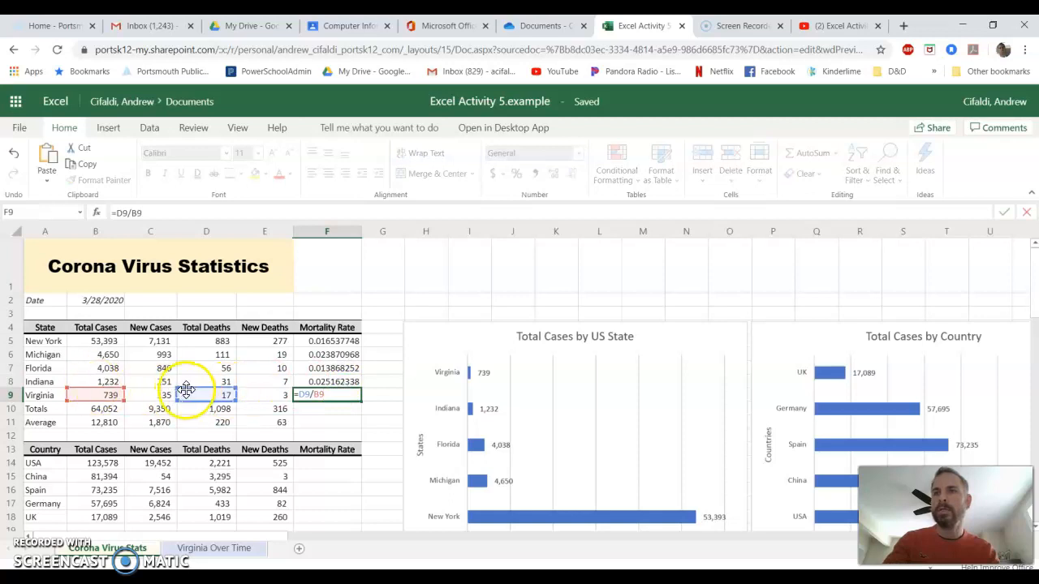
pyautogui.hotkey('ctrl', 'Return')
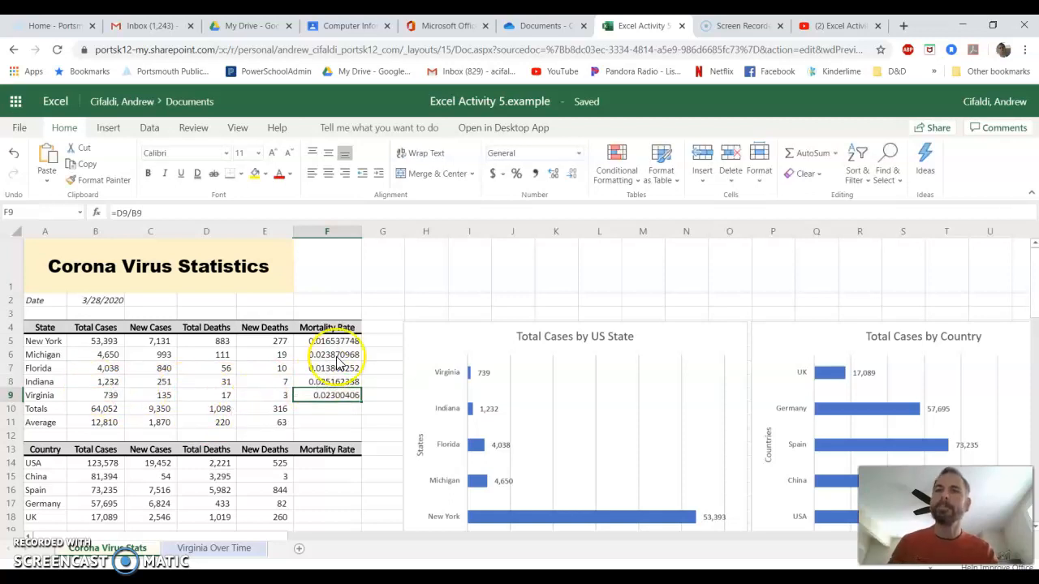
# Format the state Mortality Rate values as percentages with two decimal places.
pyautogui.moveTo(323, 345); pyautogui.dragTo(339, 403)
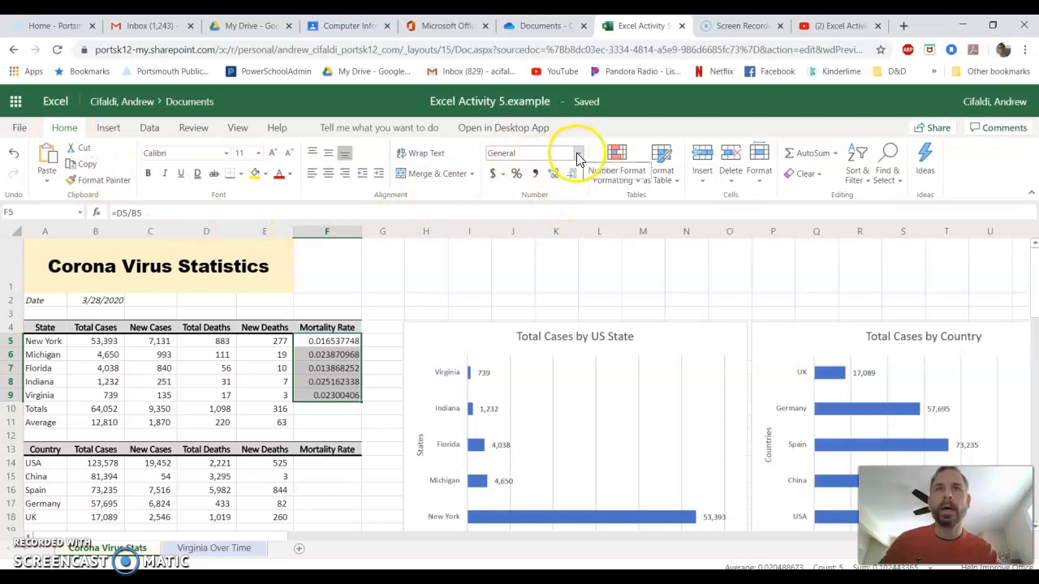
pyautogui.click(521, 177)
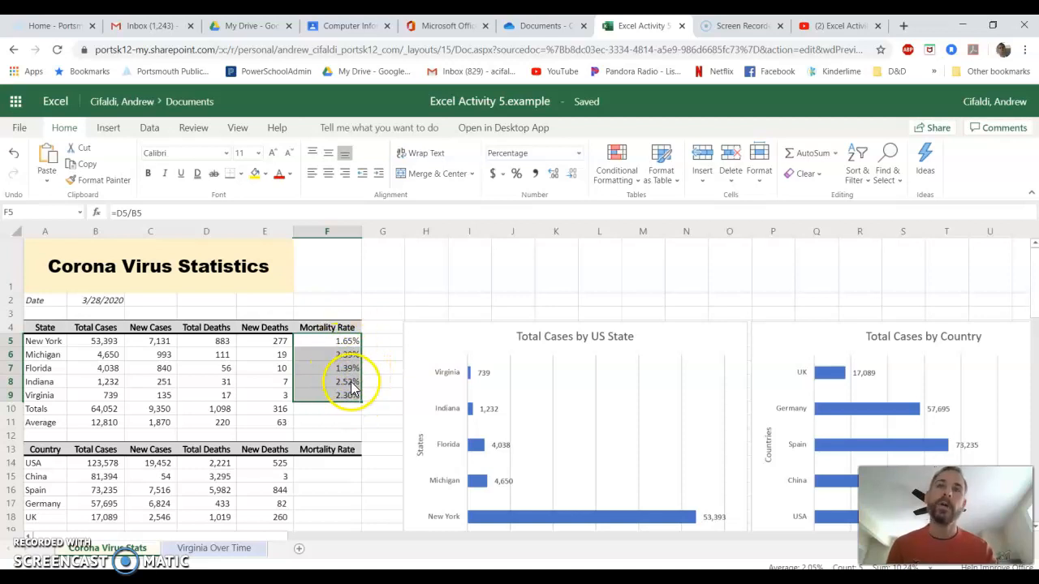
pyautogui.click(551, 174)
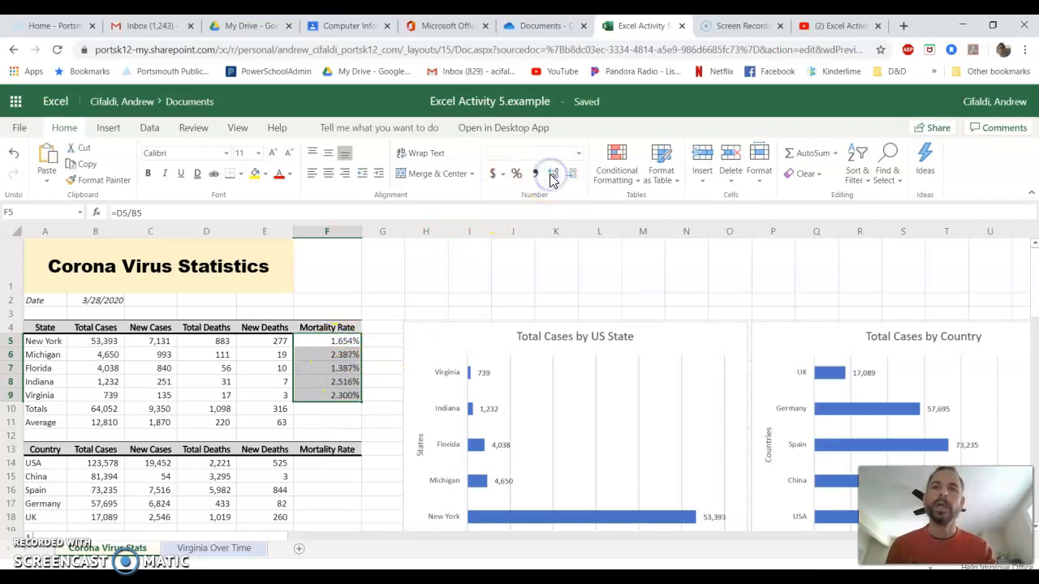
pyautogui.click(572, 174)
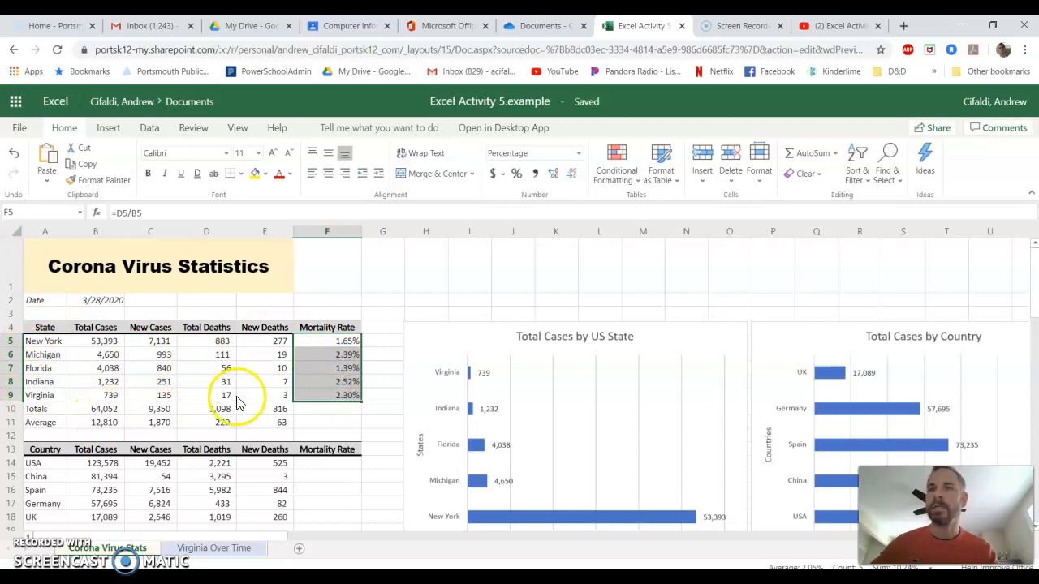
# Review the Mortality Rate cells and the Totals row formulas.
pyautogui.click(330, 410)
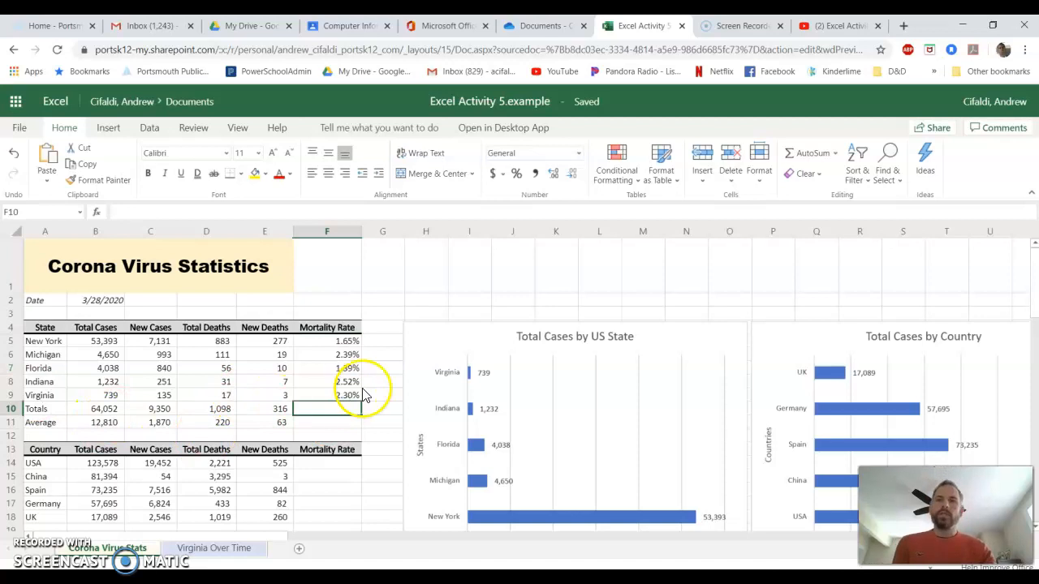
pyautogui.moveTo(323, 341); pyautogui.dragTo(327, 395)
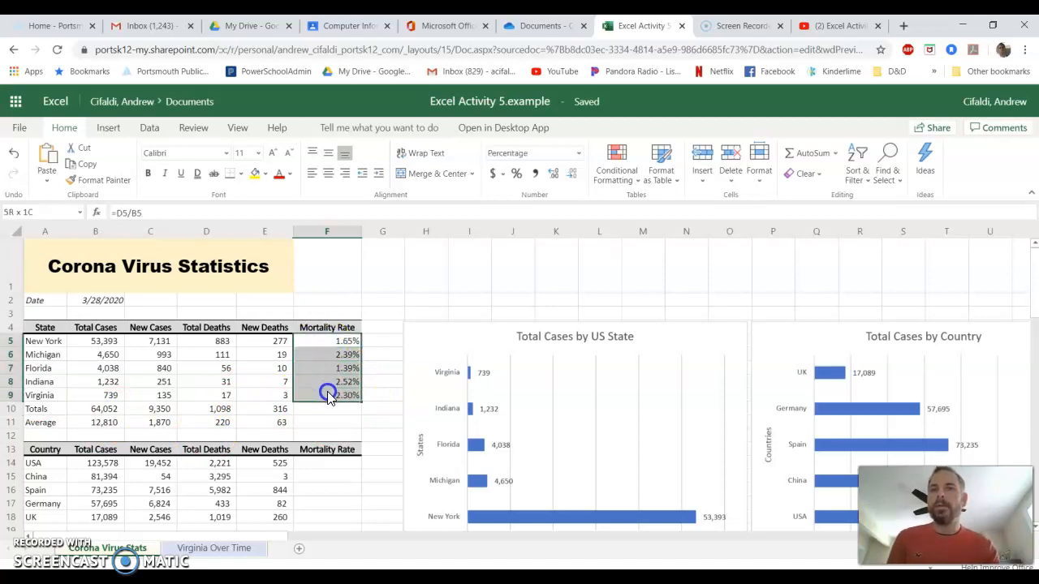
pyautogui.click(79, 414)
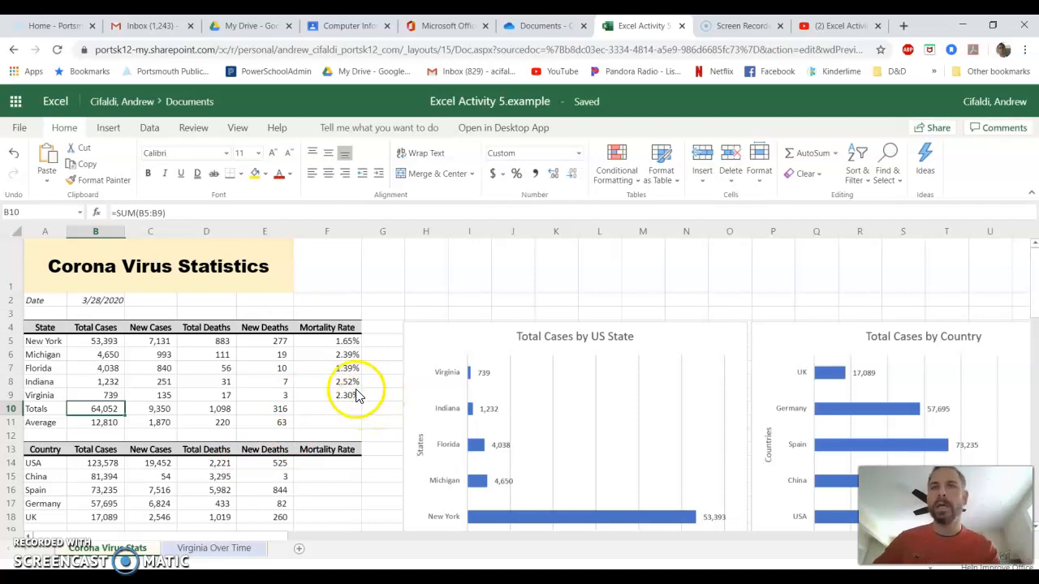
pyautogui.scroll(-1, 354, 395)
pyautogui.scroll(-1, 354, 396)
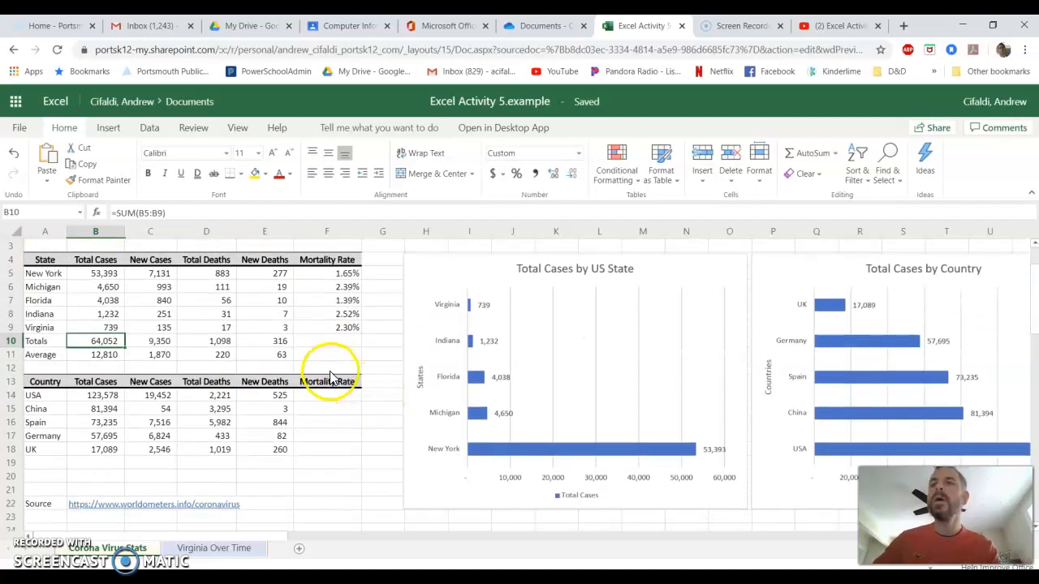
pyautogui.scroll(2, 315, 375)
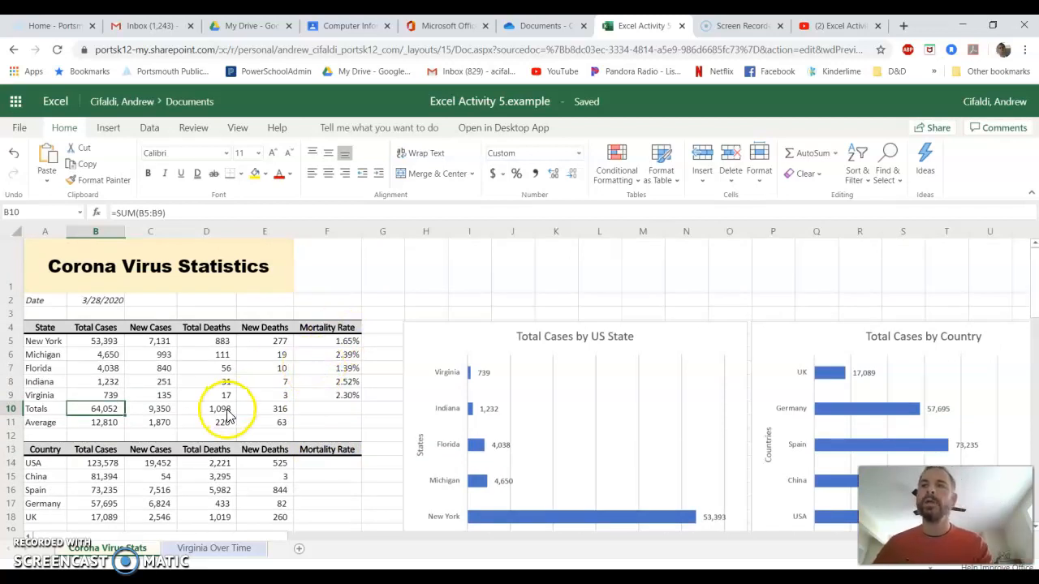
pyautogui.moveTo(36, 409); pyautogui.dragTo(261, 424)
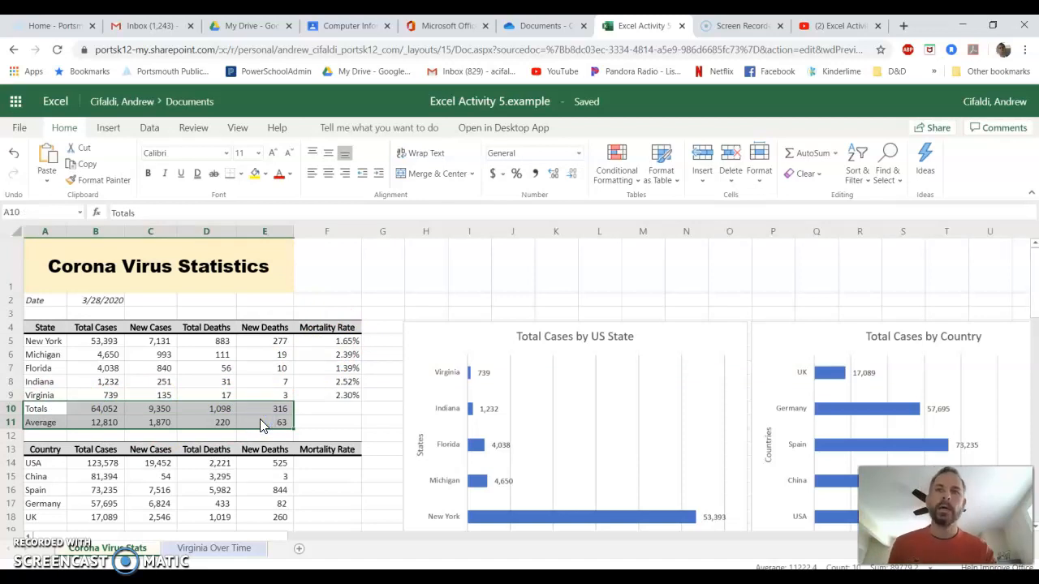
pyautogui.moveTo(332, 329); pyautogui.dragTo(337, 396)
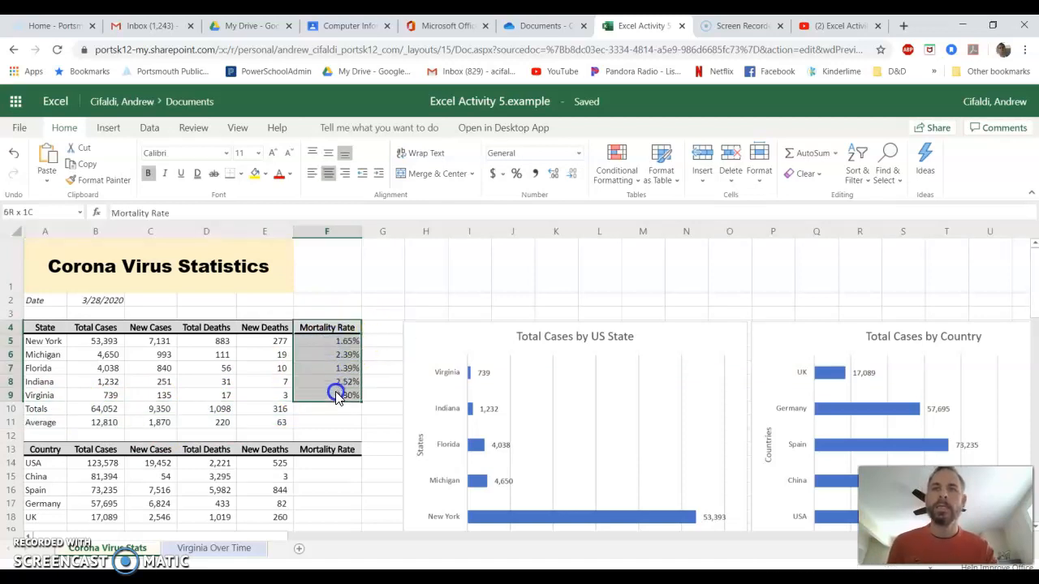
pyautogui.moveTo(278, 413); pyautogui.dragTo(55, 430)
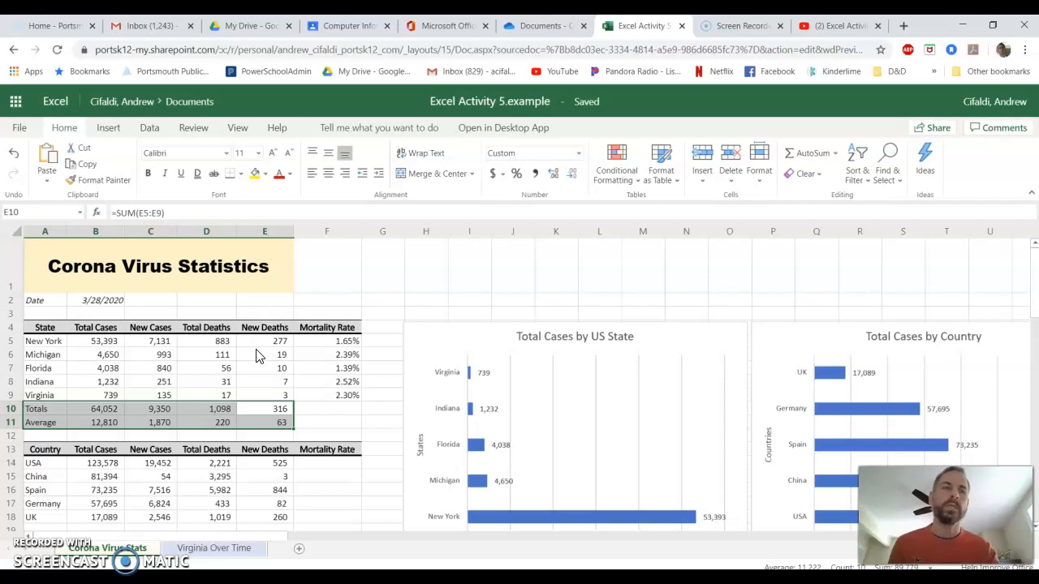
pyautogui.click(277, 417)
pyautogui.moveTo(285, 410); pyautogui.dragTo(34, 419)
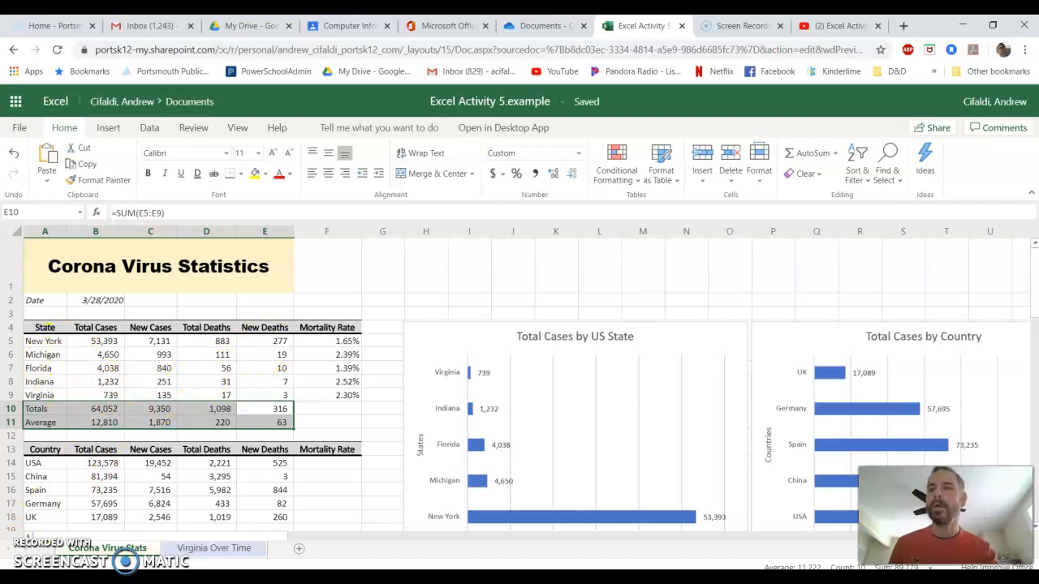
pyautogui.hotkey('ctrl', 'z')
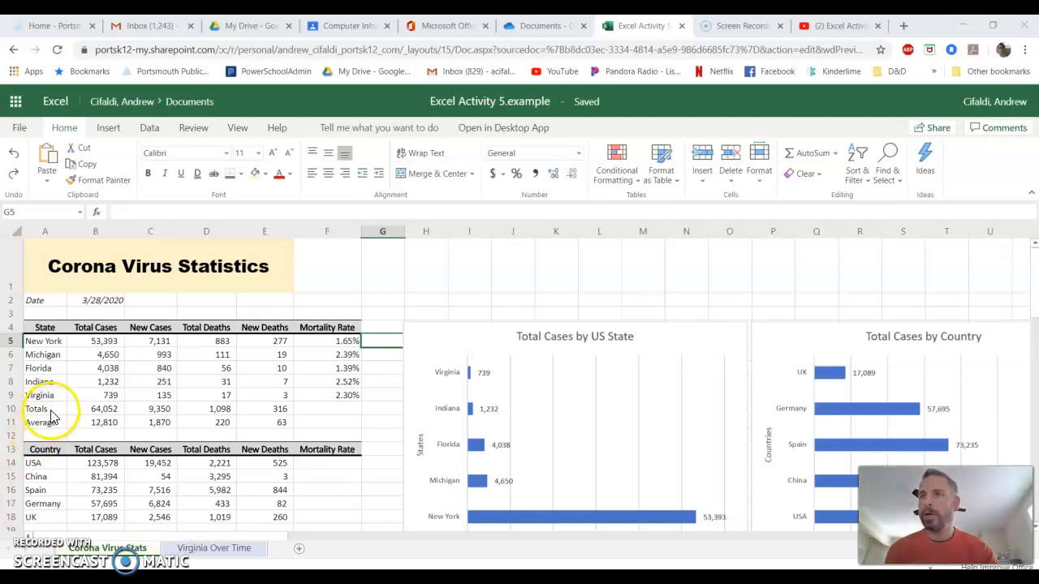
# Bold the Totals and Average row labels.
pyautogui.moveTo(50, 412); pyautogui.dragTo(51, 420)
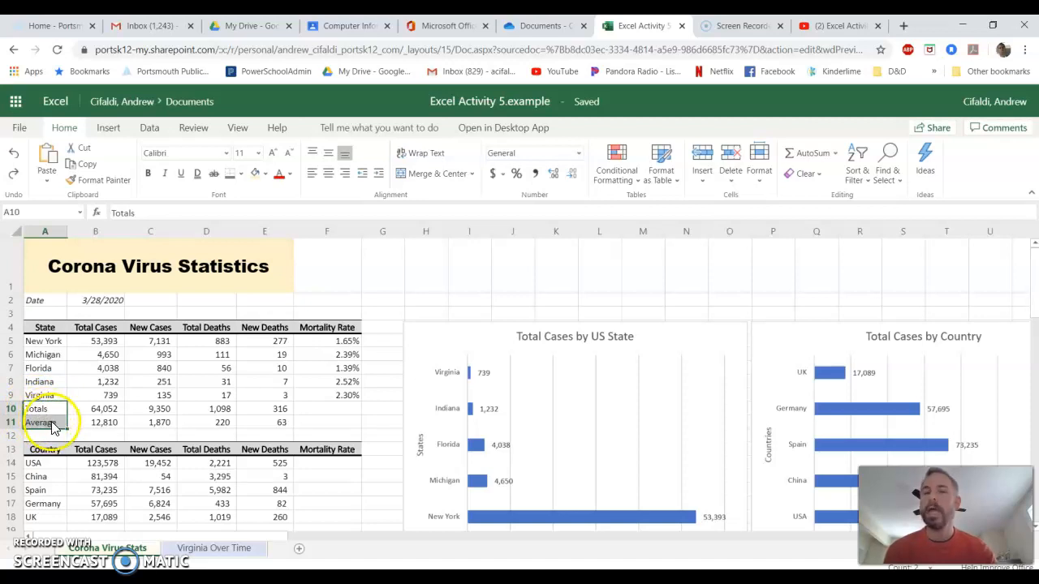
pyautogui.click(147, 175)
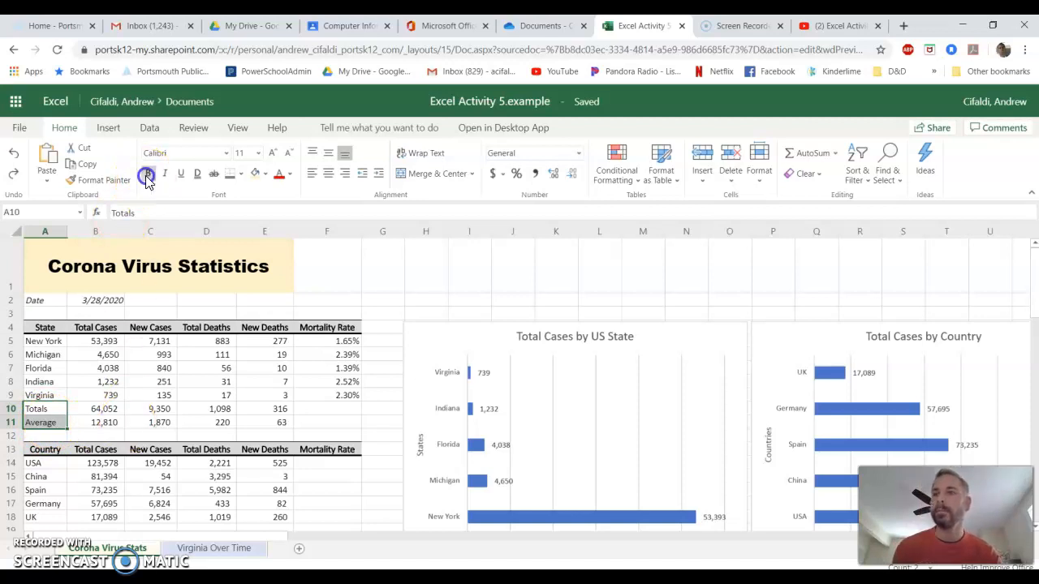
# Apply a bottom double border to the Virginia row from State through Mortality Rate.
pyautogui.click(33, 397)
pyautogui.moveTo(35, 395); pyautogui.dragTo(321, 402)
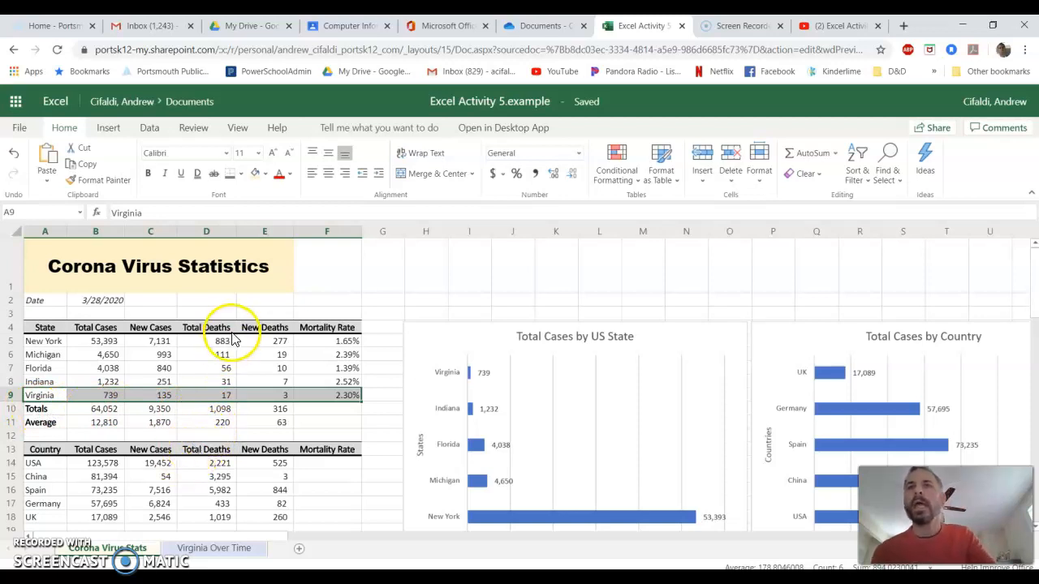
pyautogui.click(241, 175)
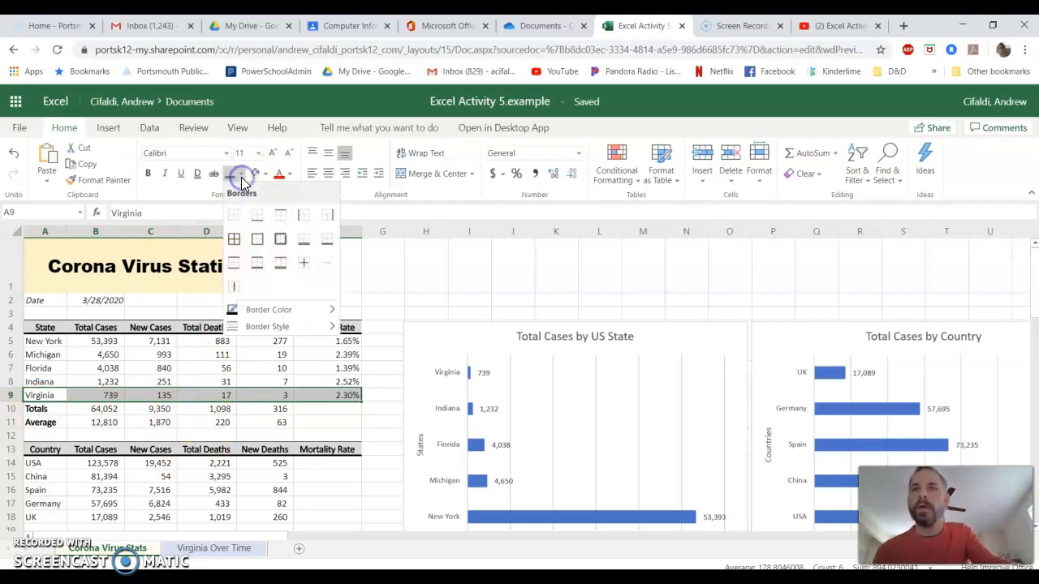
pyautogui.click(304, 240)
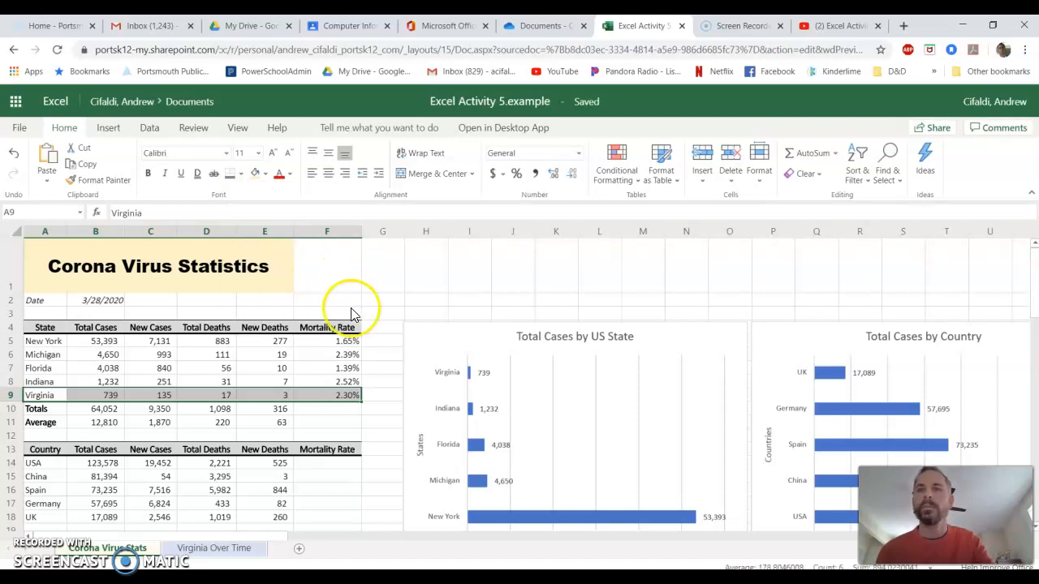
# Fill the Totals and Average rows A10:E11 with Gold, Accent 4, Lighter 80%.
pyautogui.click(315, 420)
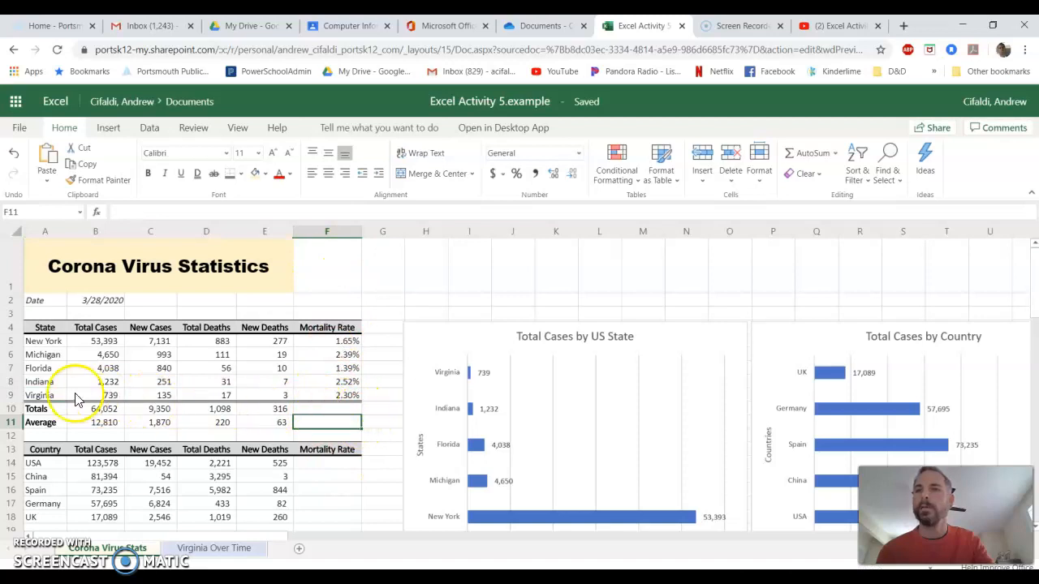
pyautogui.click(343, 411)
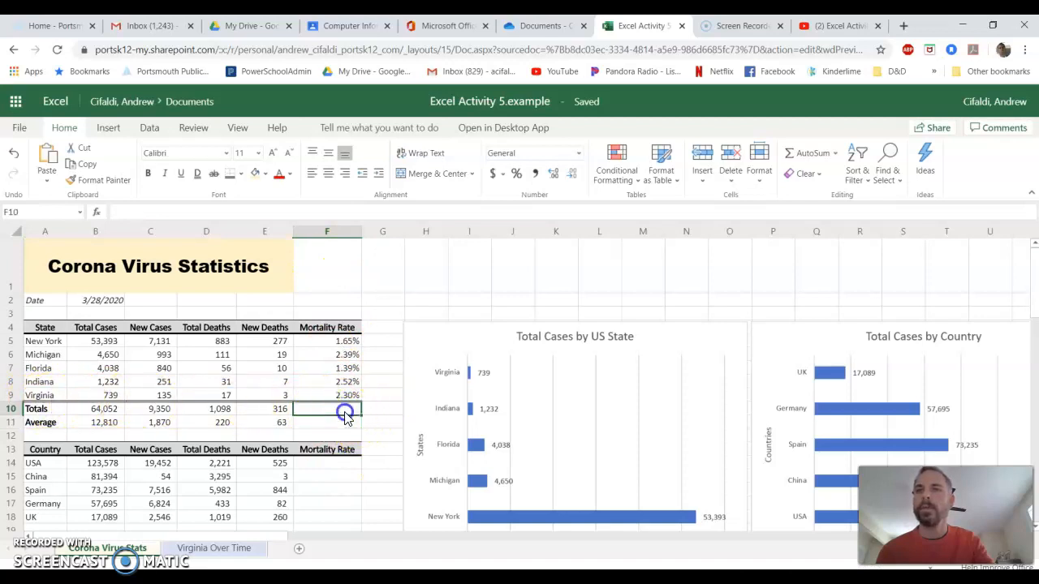
pyautogui.moveTo(41, 410); pyautogui.dragTo(270, 424)
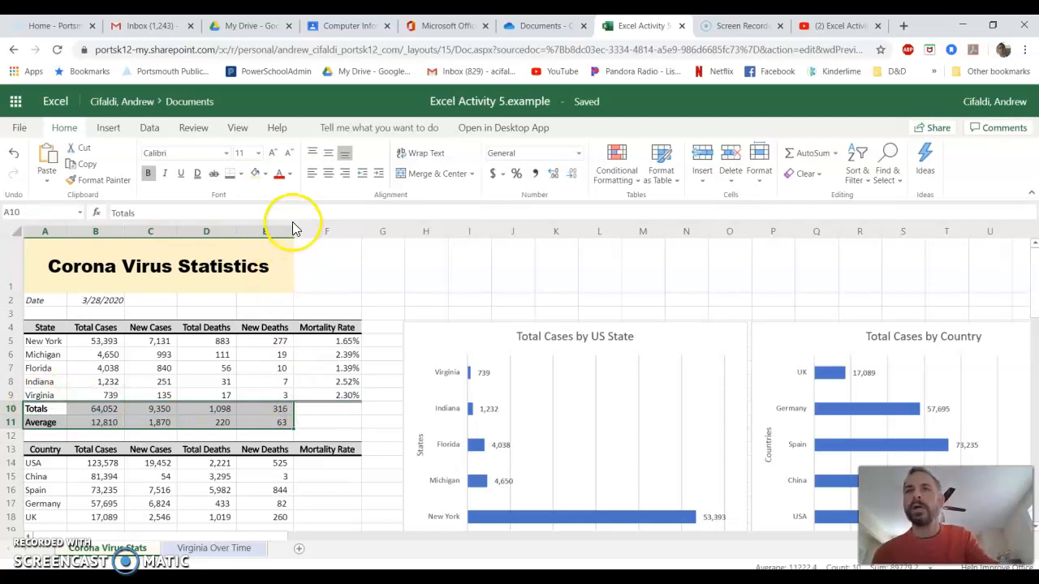
pyautogui.click(269, 175)
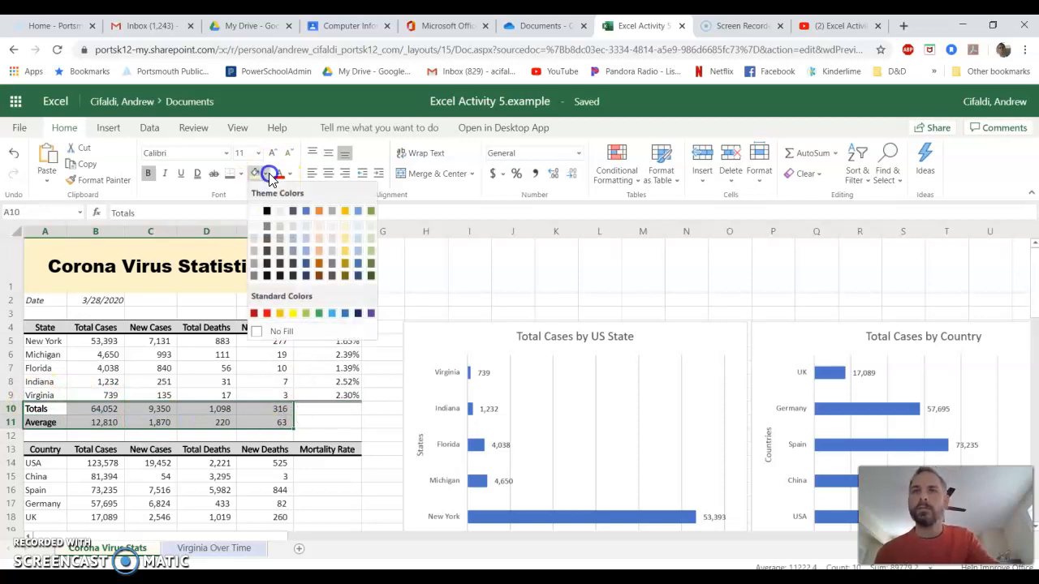
pyautogui.click(349, 236)
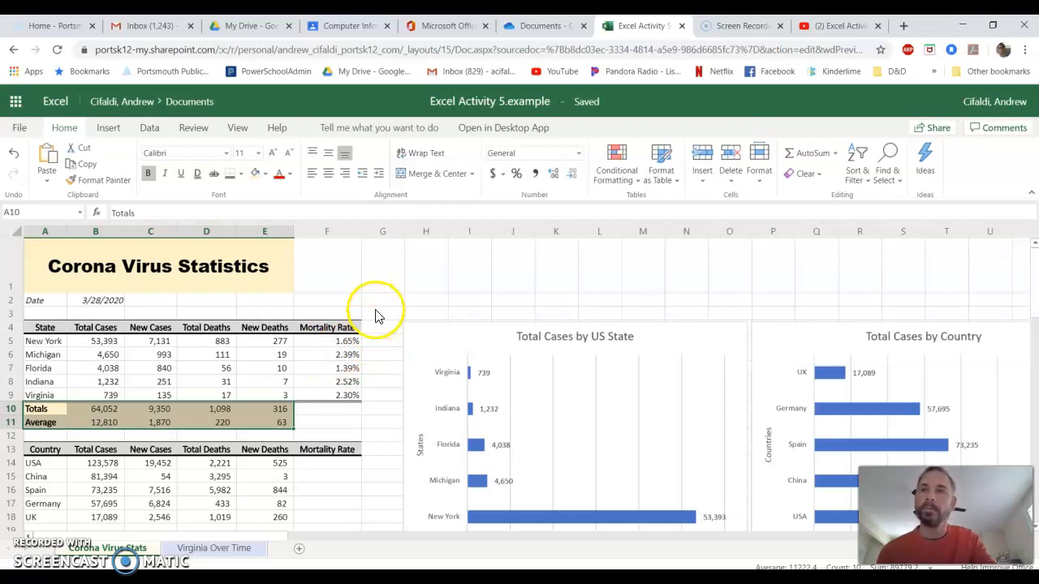
# Give the state Mortality Rate cells F5:F9 a light gray fill.
pyautogui.click(328, 341)
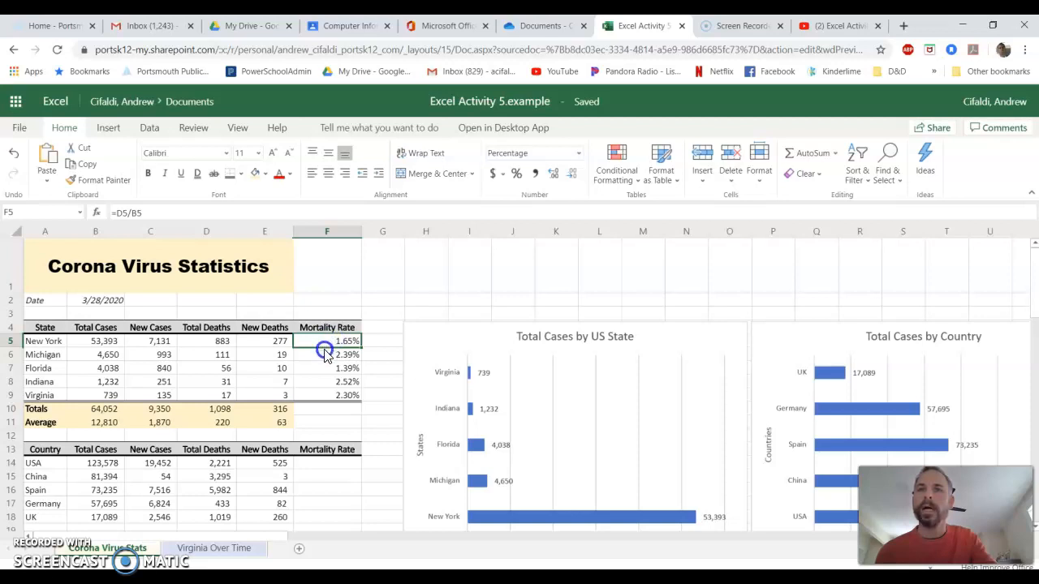
pyautogui.moveTo(324, 355); pyautogui.dragTo(323, 395)
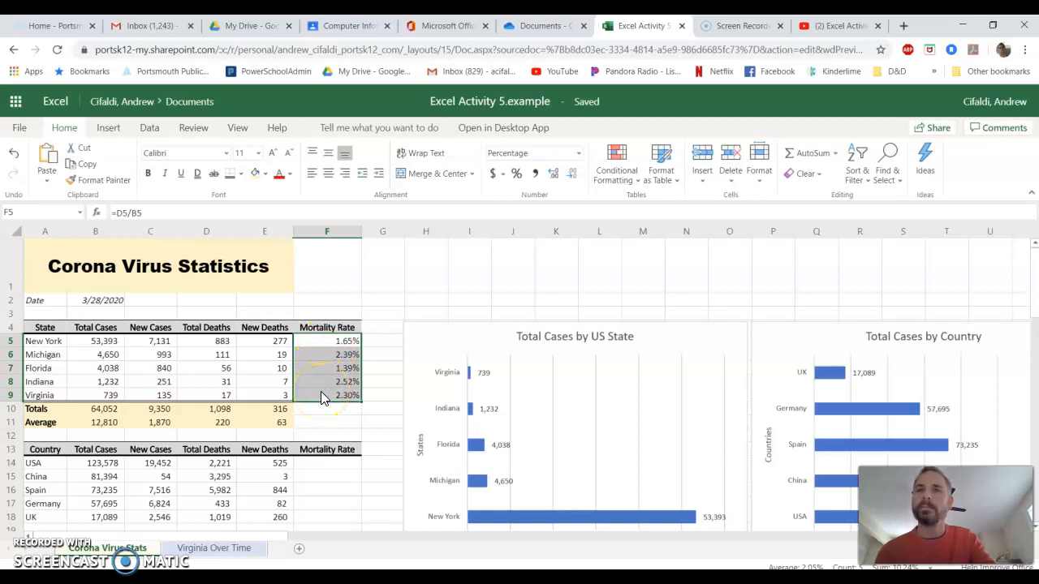
pyautogui.click(264, 174)
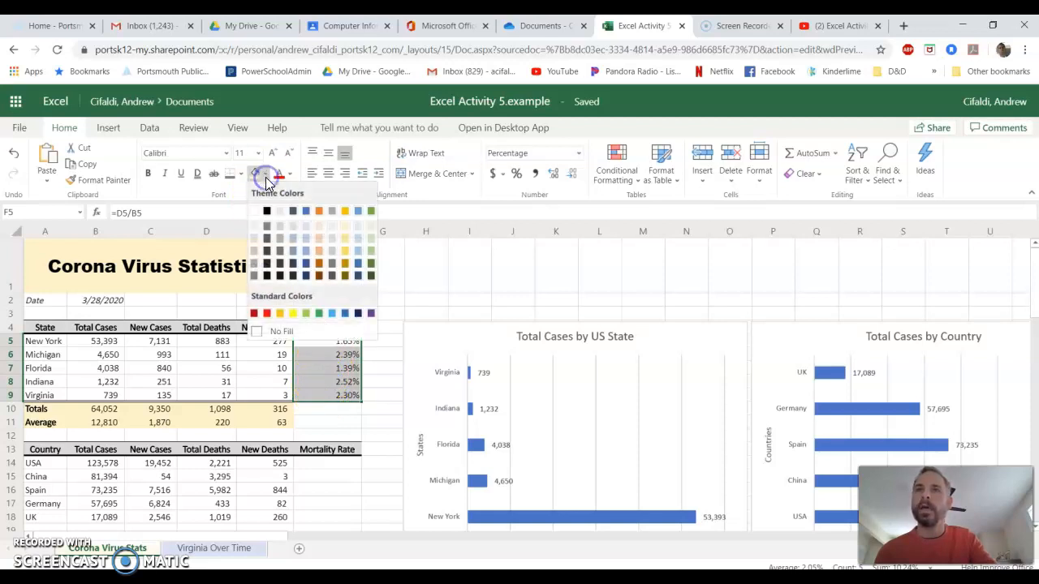
pyautogui.click(332, 227)
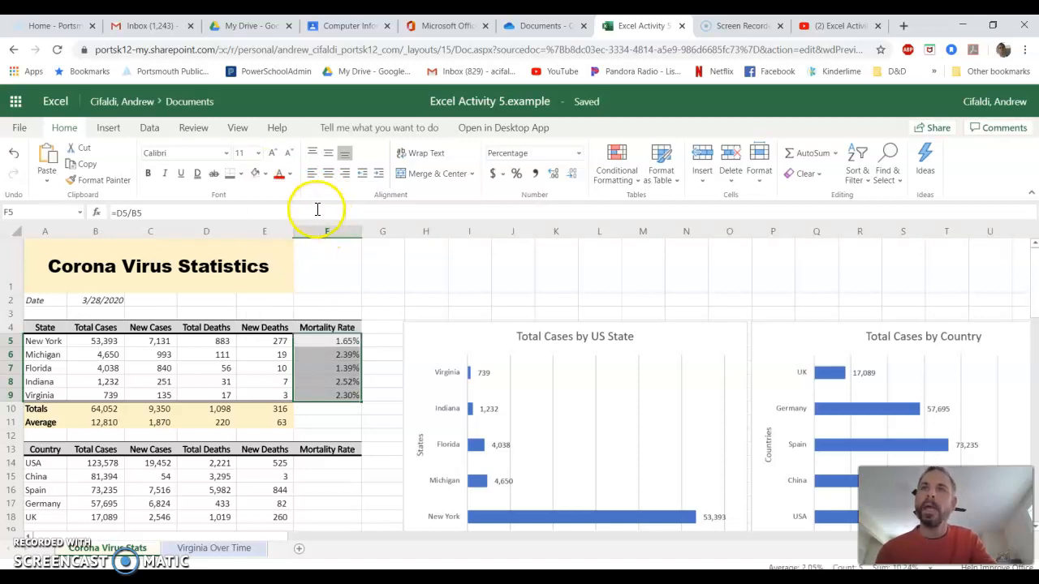
# Add outside borders around the state Mortality Rate cells F5:F9.
pyautogui.click(241, 177)
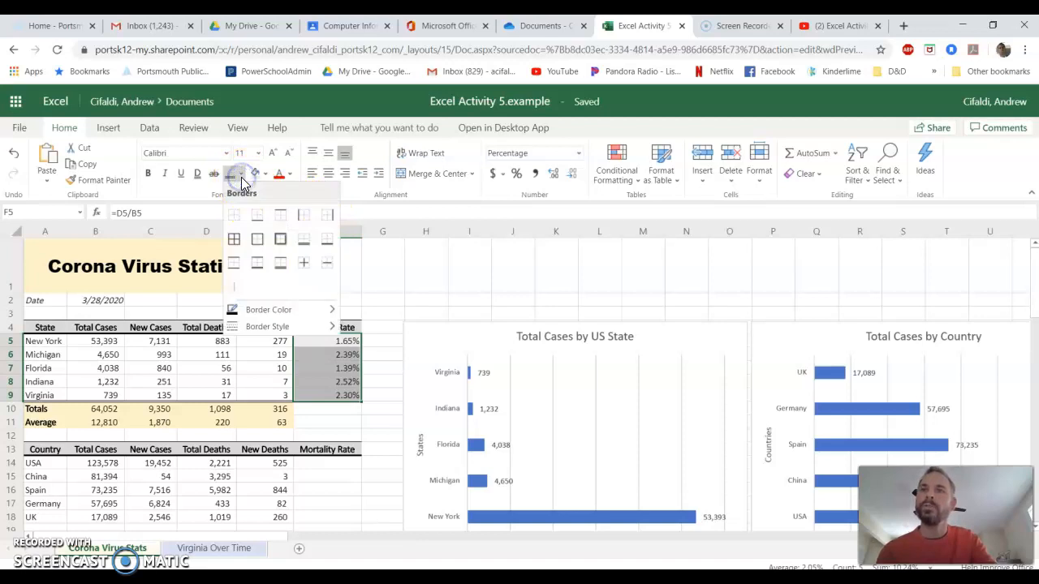
pyautogui.click(262, 246)
pyautogui.click(377, 369)
pyautogui.click(380, 423)
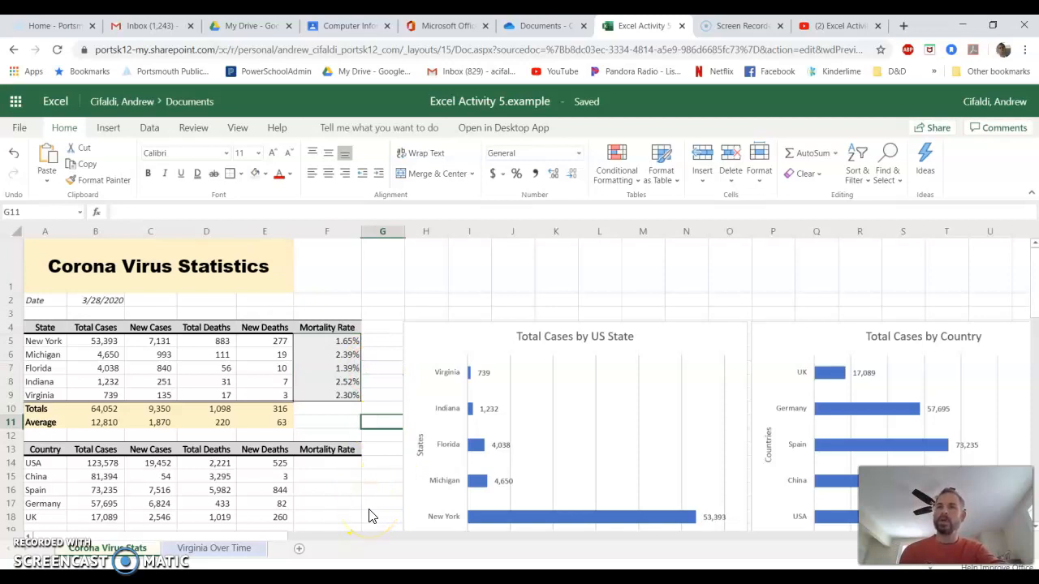
# Undo the most recent formatting changes on the state Mortality Rate cells F5:F9.
pyautogui.click(14, 154)
pyautogui.click(371, 367)
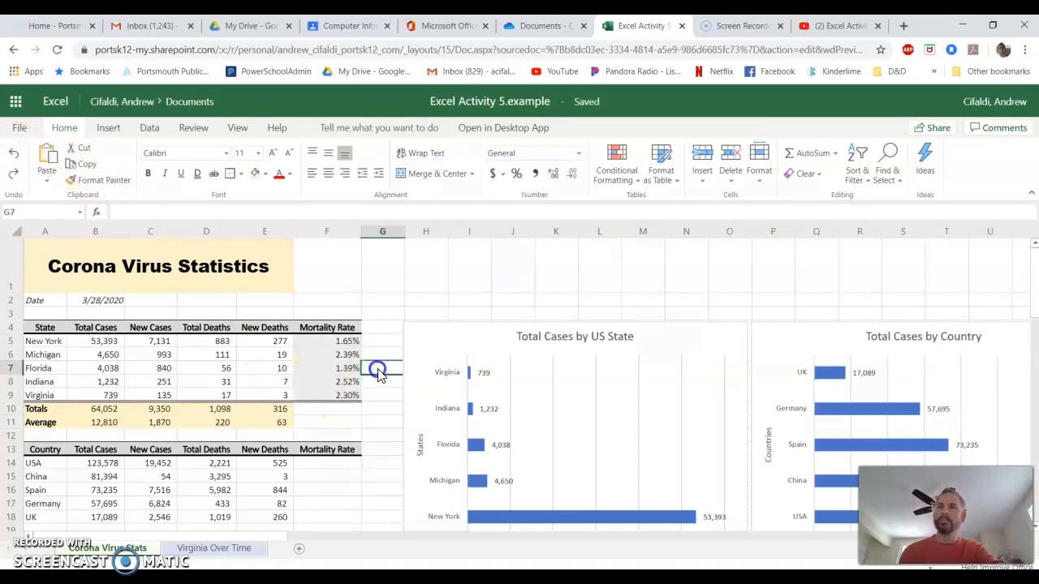
pyautogui.click(380, 479)
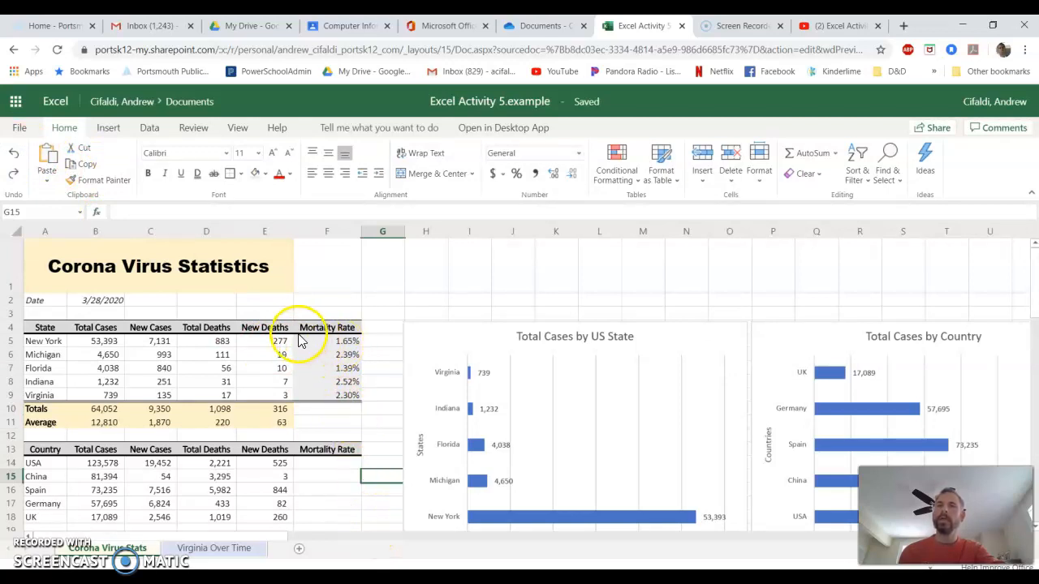
pyautogui.click(15, 175)
pyautogui.click(13, 156)
pyautogui.click(283, 411)
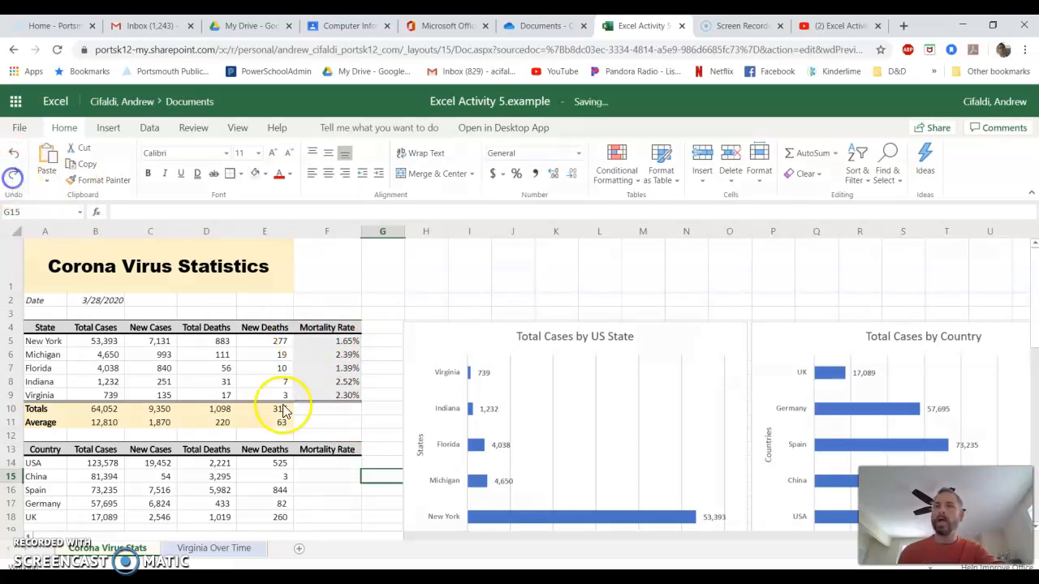
pyautogui.moveTo(327, 409); pyautogui.dragTo(345, 422)
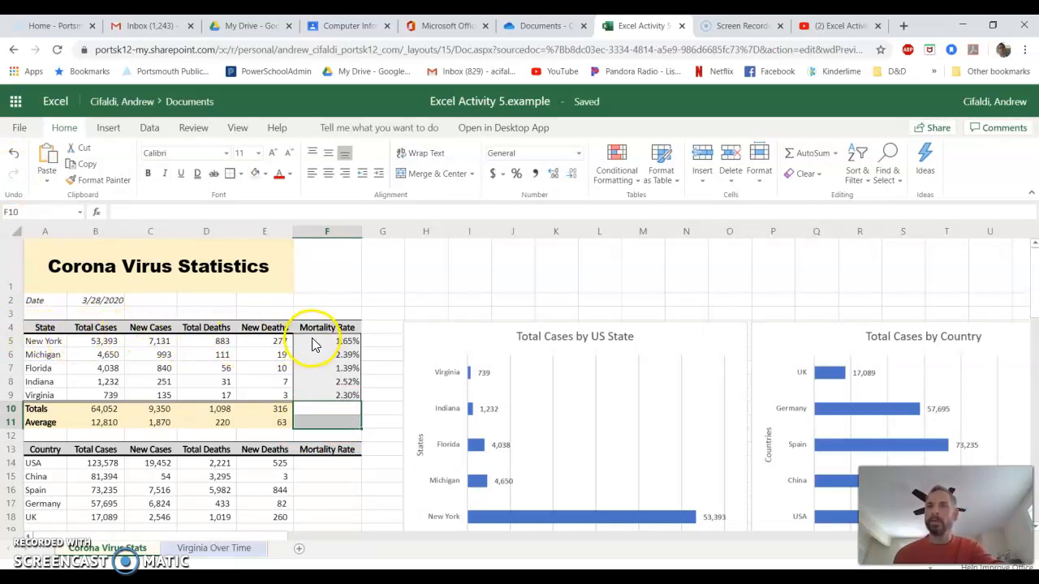
pyautogui.click(13, 154)
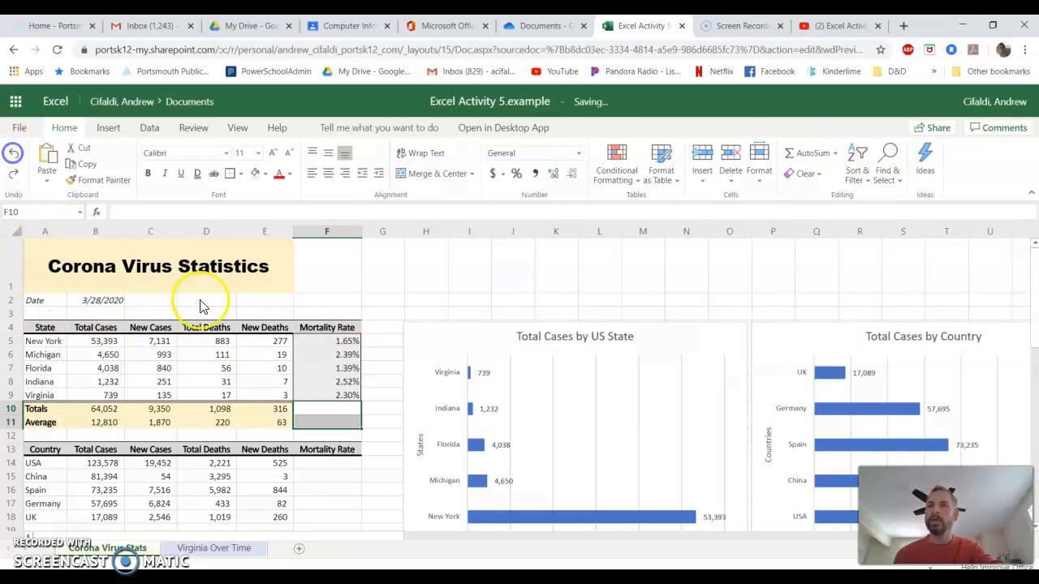
# Add a left border and a right border to the state Mortality Rate cells F5:F9.
pyautogui.moveTo(336, 341); pyautogui.dragTo(344, 395)
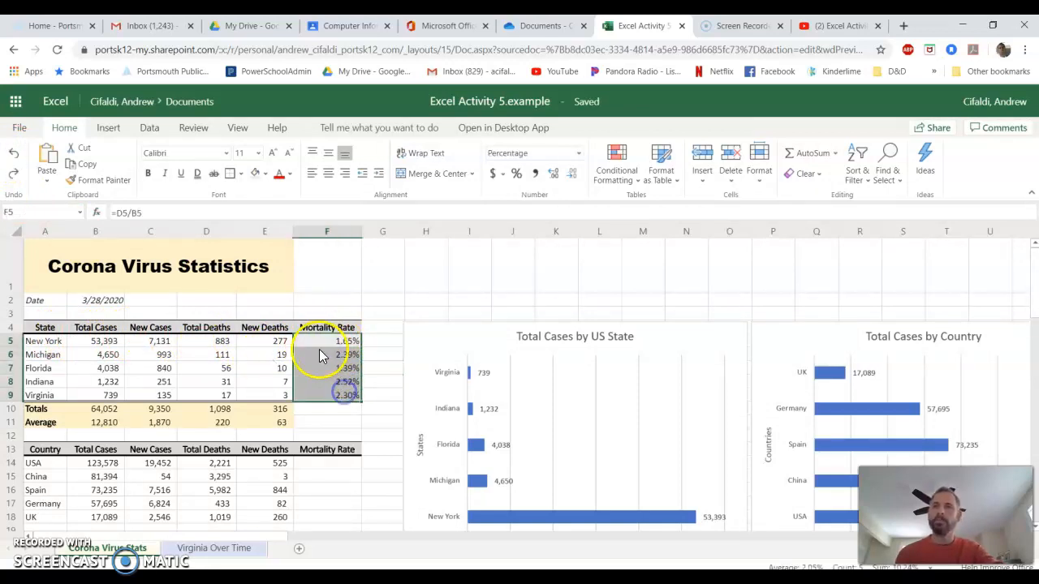
pyautogui.click(240, 174)
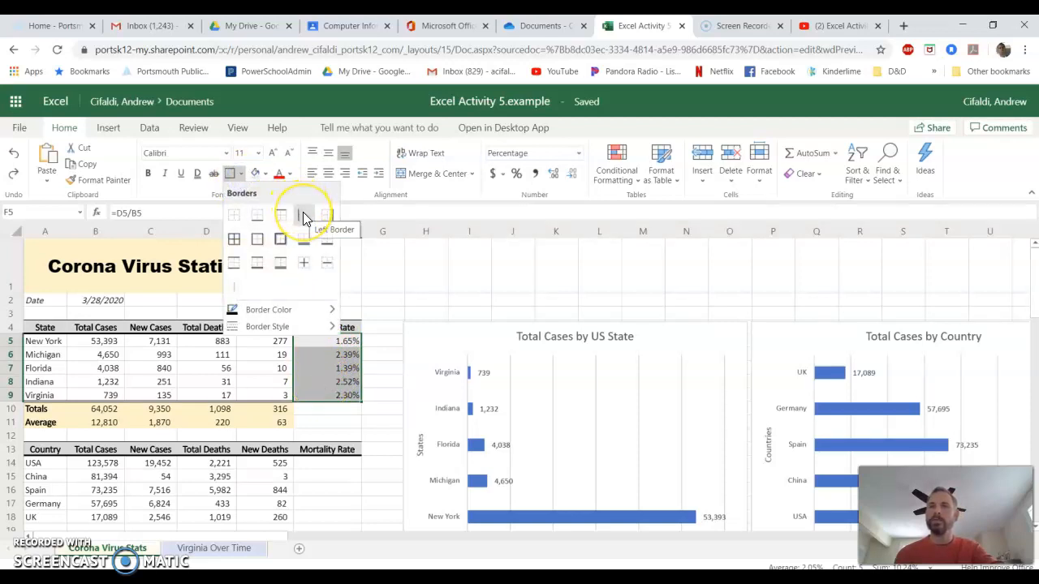
pyautogui.click(303, 215)
pyautogui.click(244, 175)
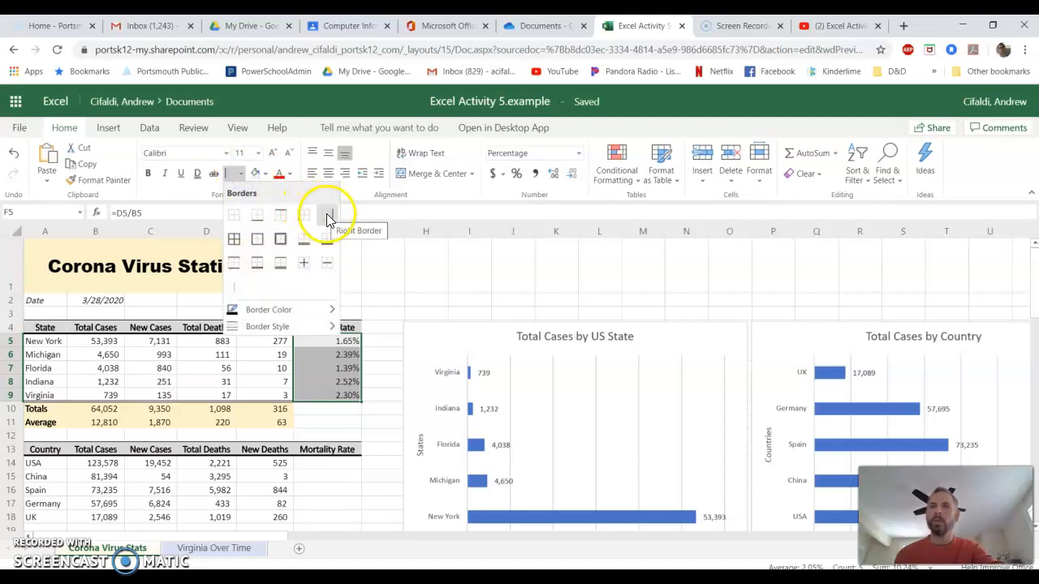
pyautogui.click(328, 219)
pyautogui.click(384, 314)
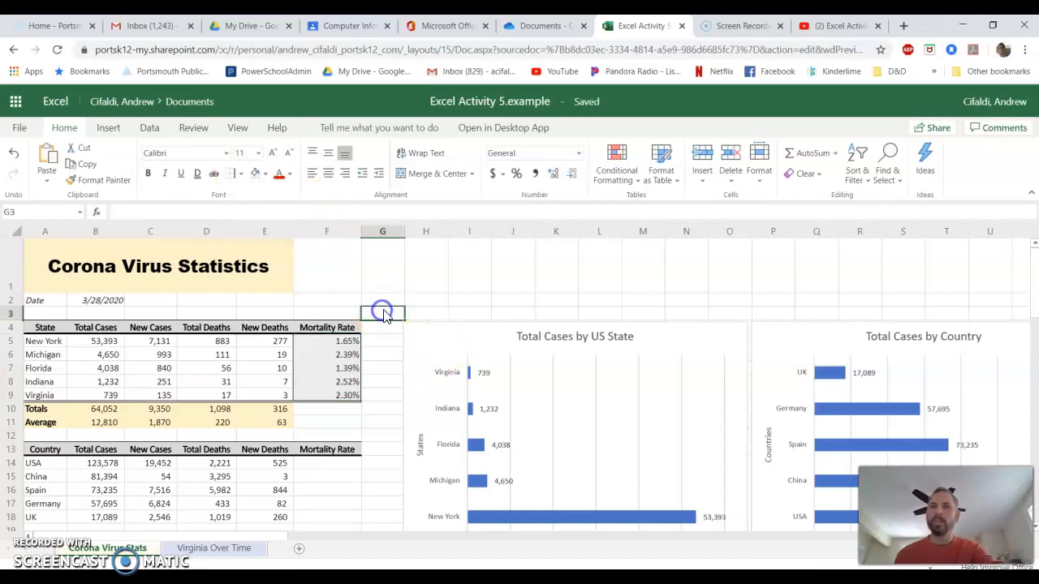
# Examine the state and country table ranges by selecting their rows, columns and the empty cells below.
pyautogui.click(356, 409)
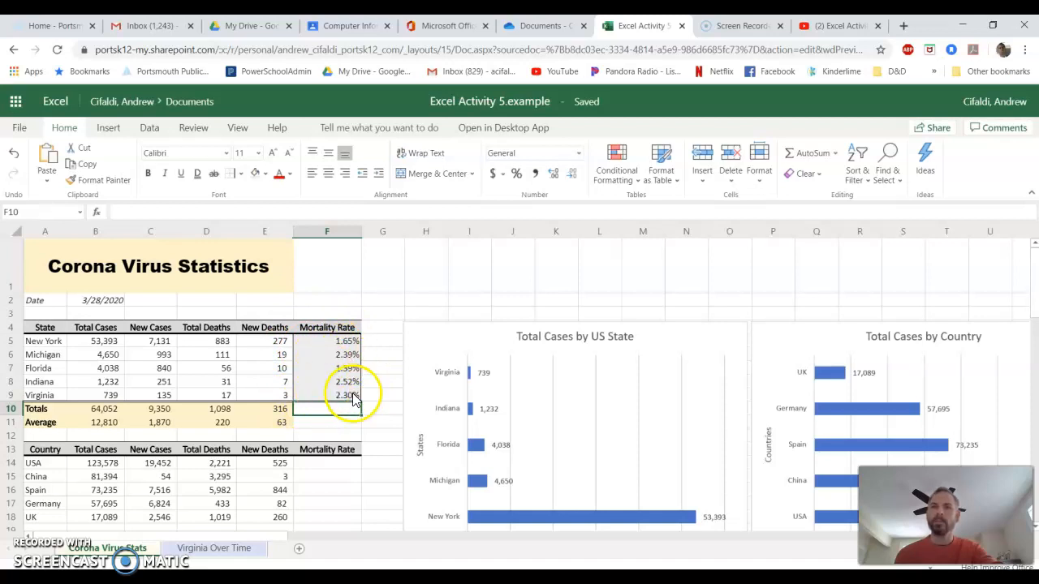
pyautogui.click(383, 382)
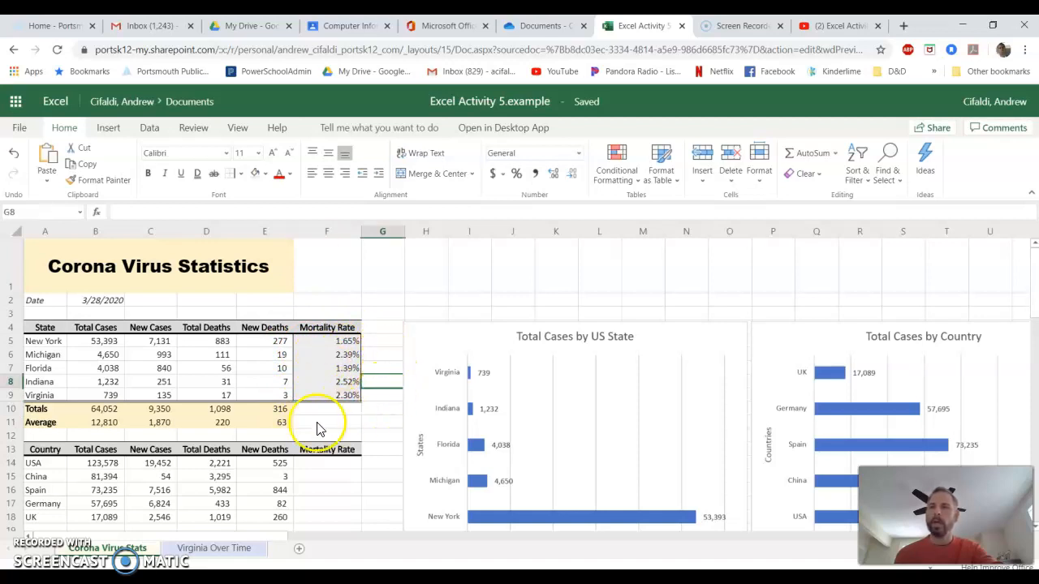
pyautogui.moveTo(40, 411); pyautogui.dragTo(273, 422)
pyautogui.click(358, 422)
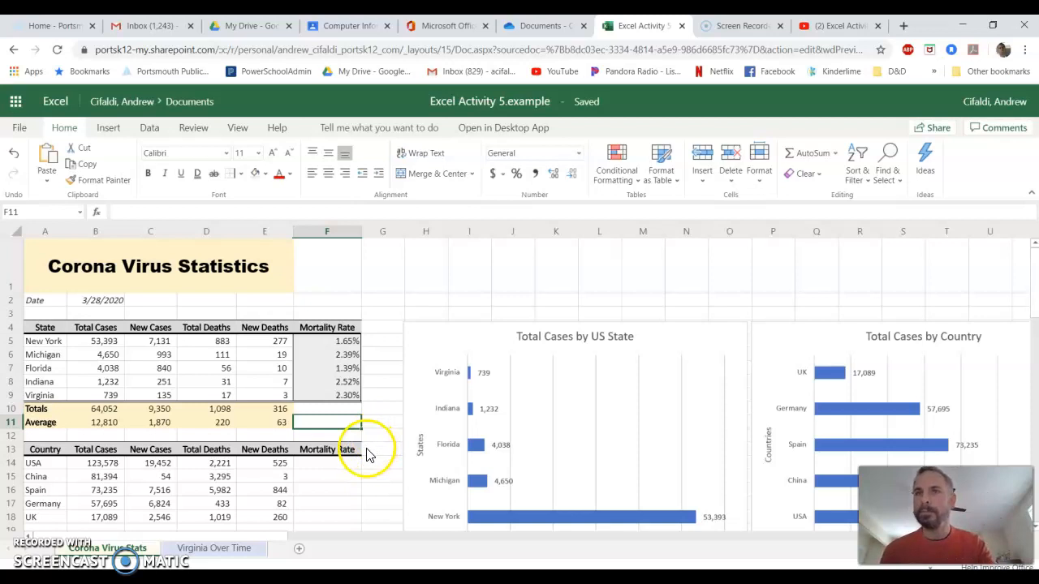
pyautogui.scroll(-2, 363, 456)
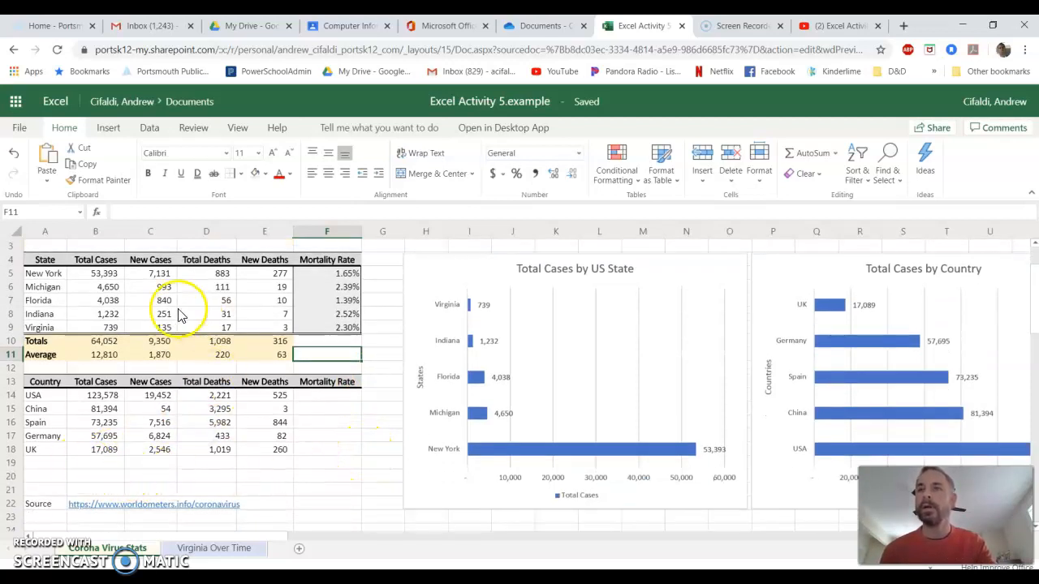
pyautogui.moveTo(45, 381); pyautogui.dragTo(256, 448)
pyautogui.moveTo(41, 264); pyautogui.dragTo(271, 330)
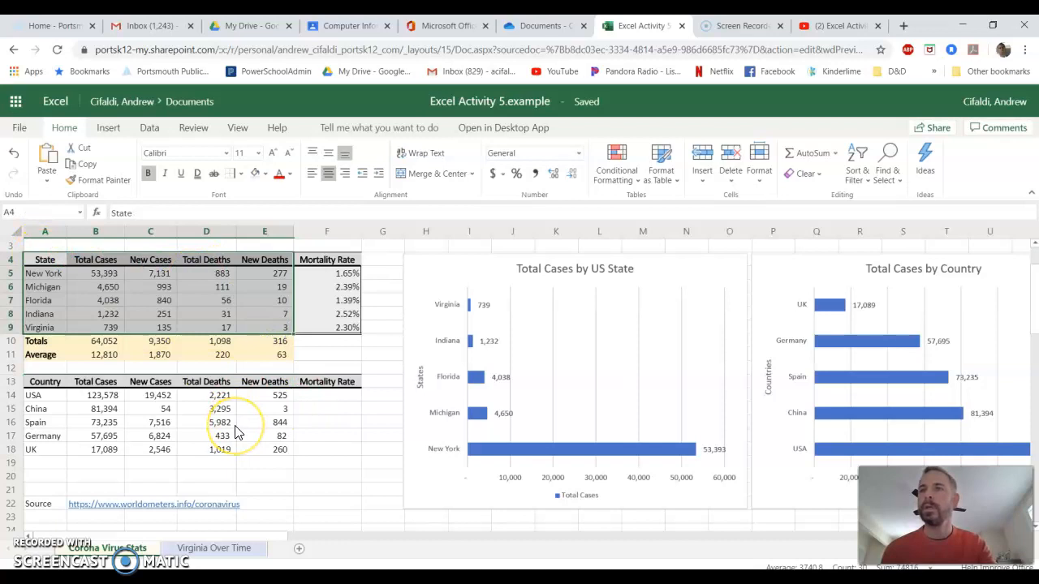
pyautogui.click(47, 476)
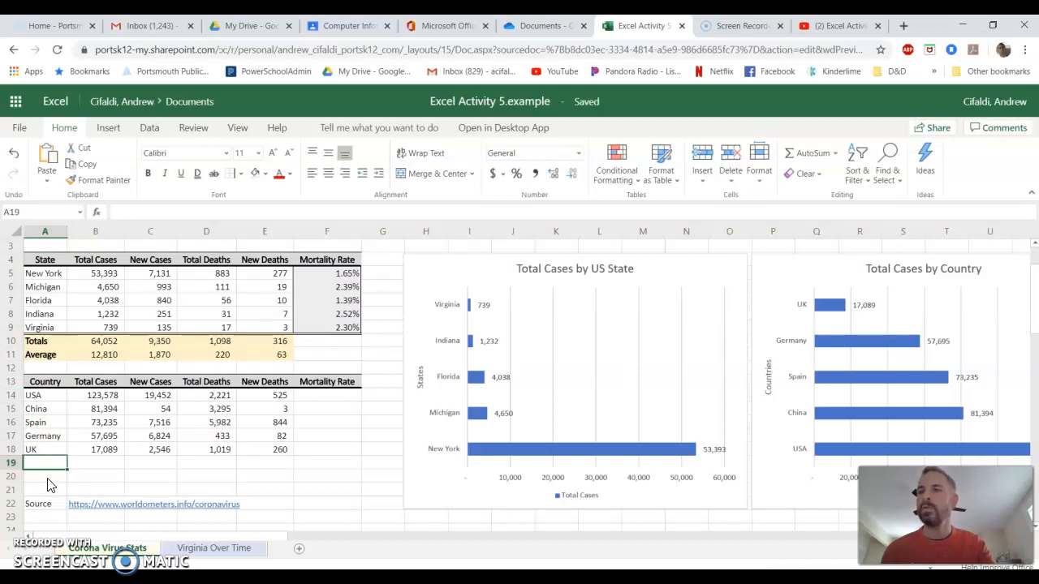
pyautogui.click(45, 464)
pyautogui.click(49, 482)
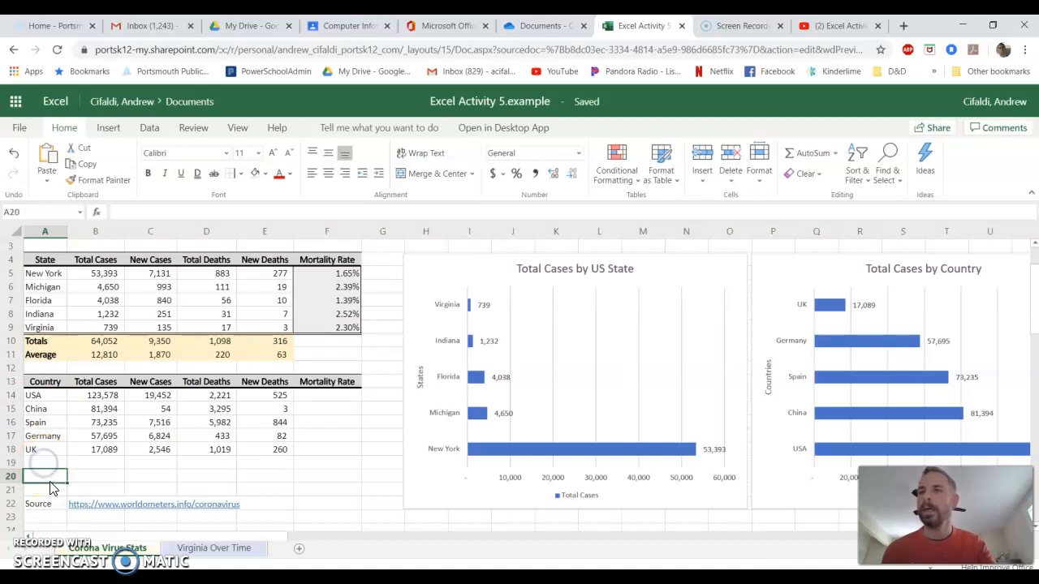
pyautogui.click(90, 468)
pyautogui.moveTo(99, 397); pyautogui.dragTo(104, 449)
pyautogui.moveTo(155, 397); pyautogui.dragTo(143, 446)
pyautogui.moveTo(200, 398); pyautogui.dragTo(199, 442)
pyautogui.moveTo(258, 398); pyautogui.dragTo(259, 463)
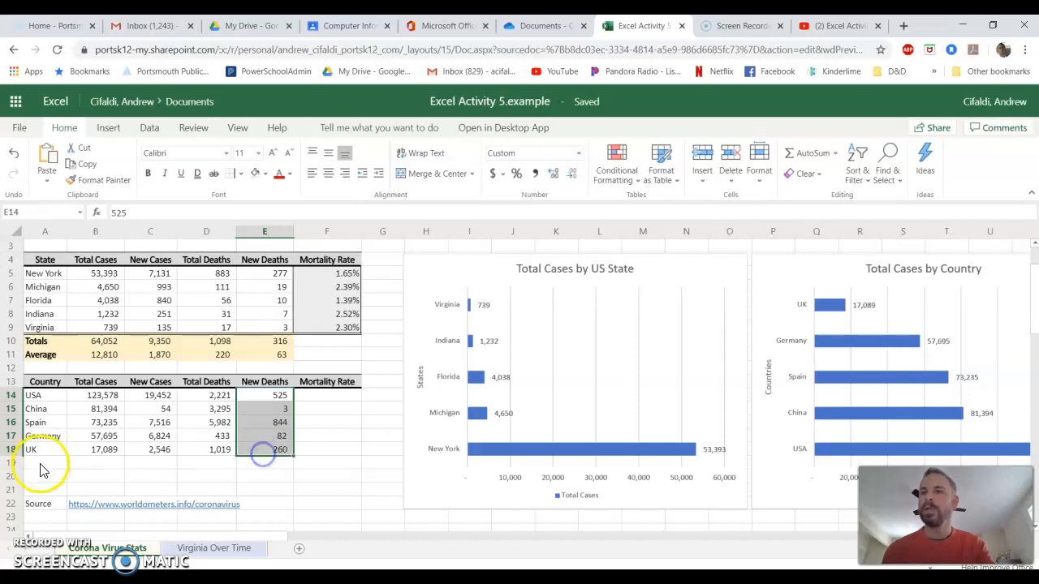
pyautogui.click(88, 477)
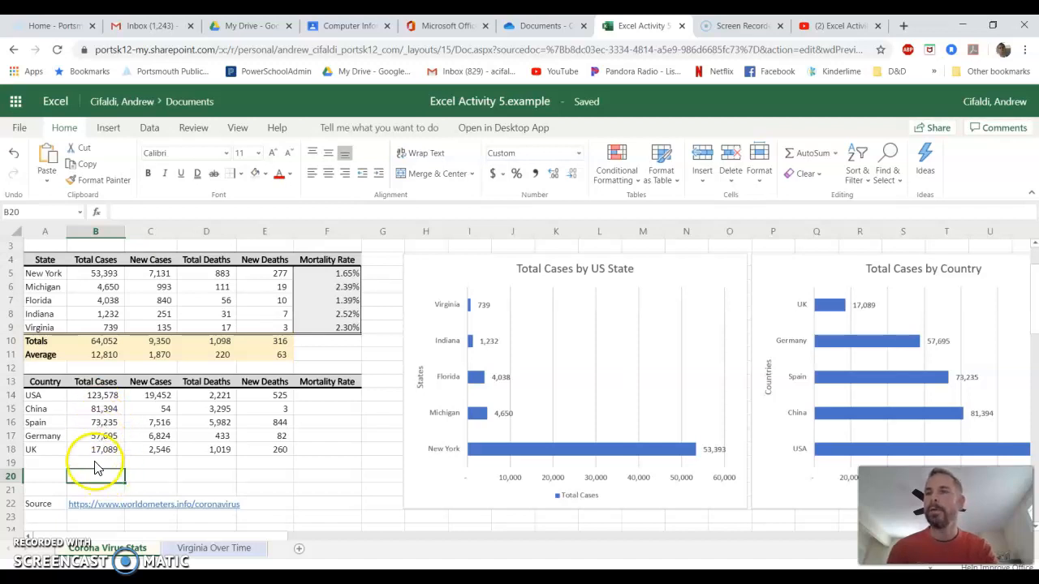
pyautogui.moveTo(95, 395); pyautogui.dragTo(99, 463)
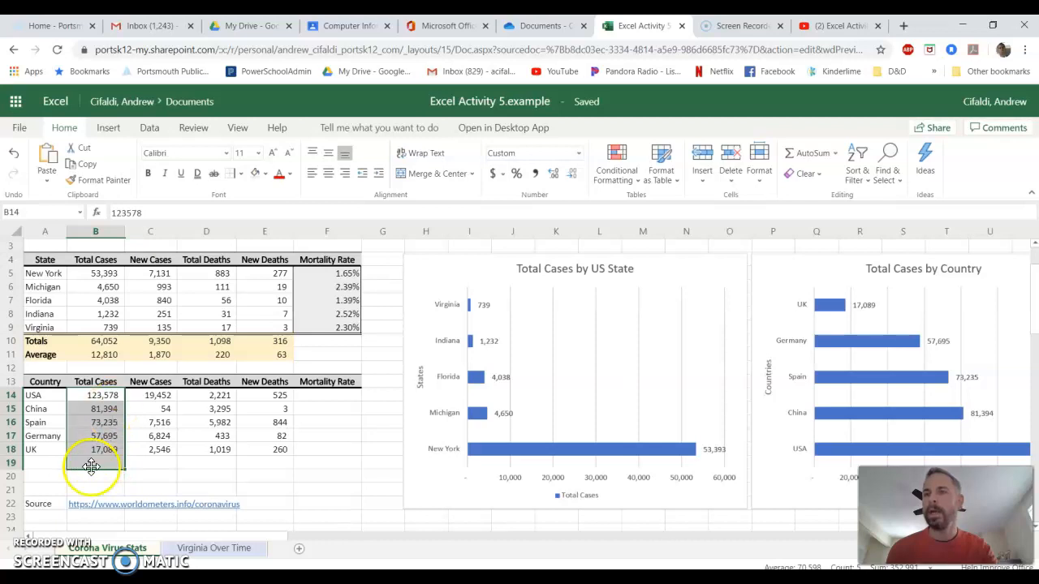
pyautogui.moveTo(102, 395); pyautogui.dragTo(104, 449)
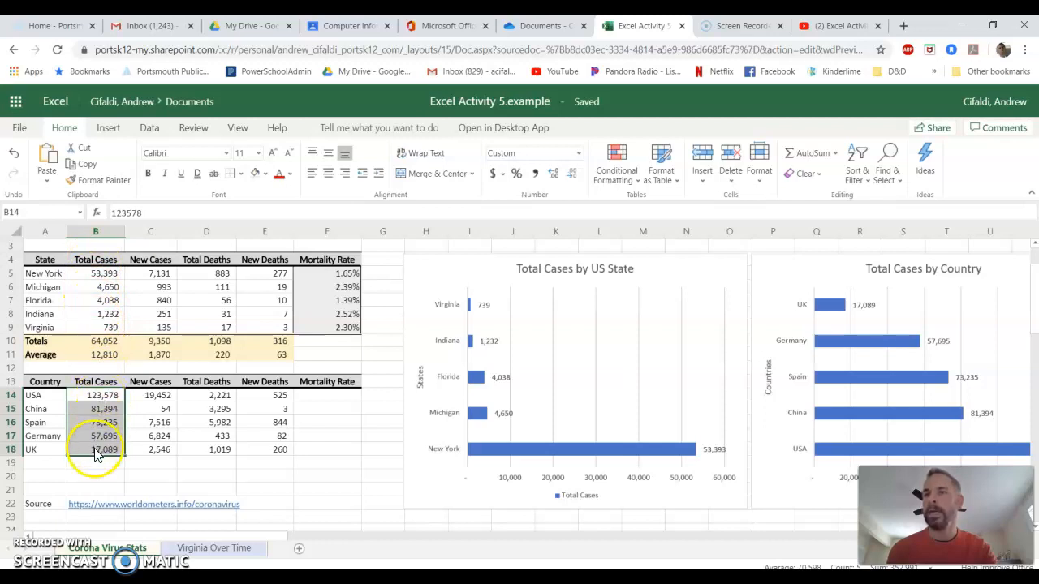
pyautogui.moveTo(49, 464); pyautogui.dragTo(242, 474)
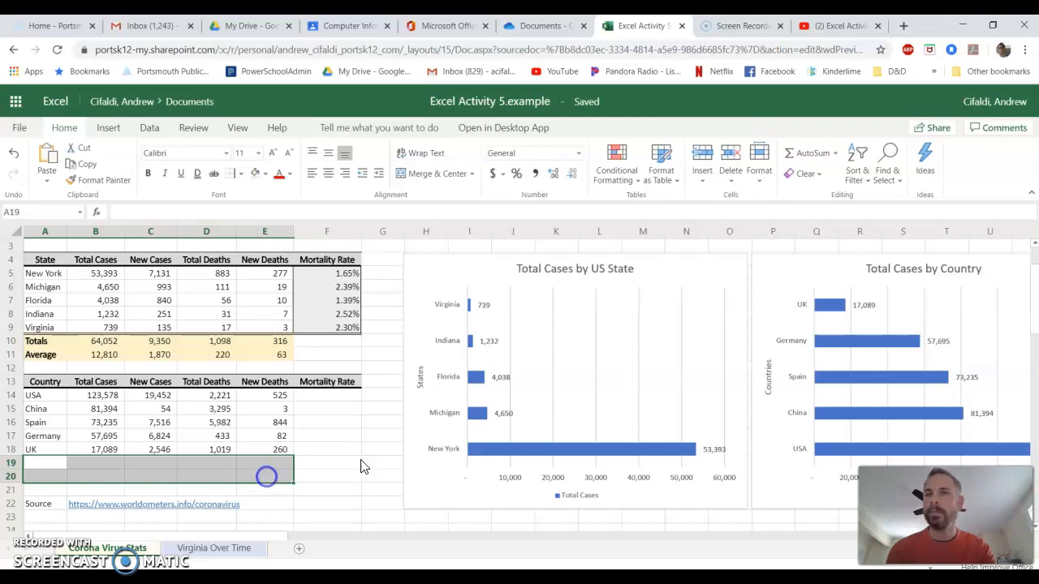
pyautogui.click(325, 399)
pyautogui.moveTo(324, 399); pyautogui.dragTo(331, 451)
# Inspect the Mortality Rate formula in F5 and the country table cells it would reference.
pyautogui.doubleClick(332, 273)
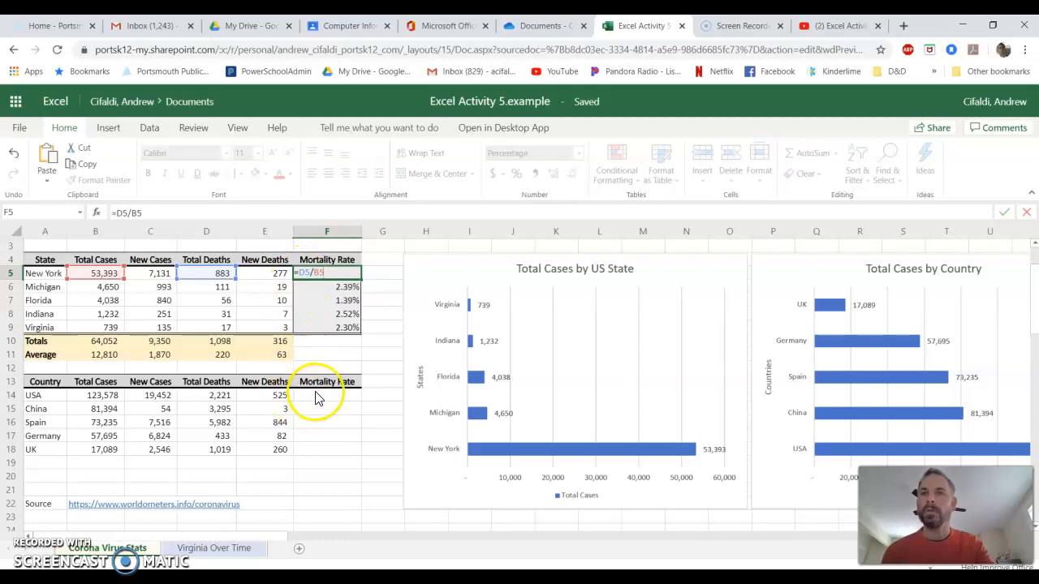
pyautogui.click(209, 398)
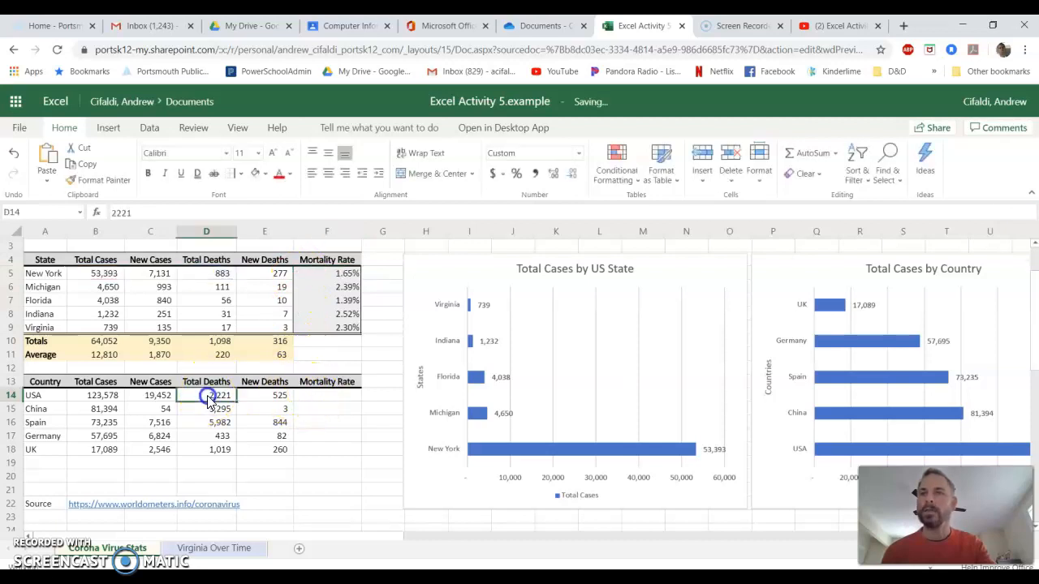
pyautogui.click(108, 397)
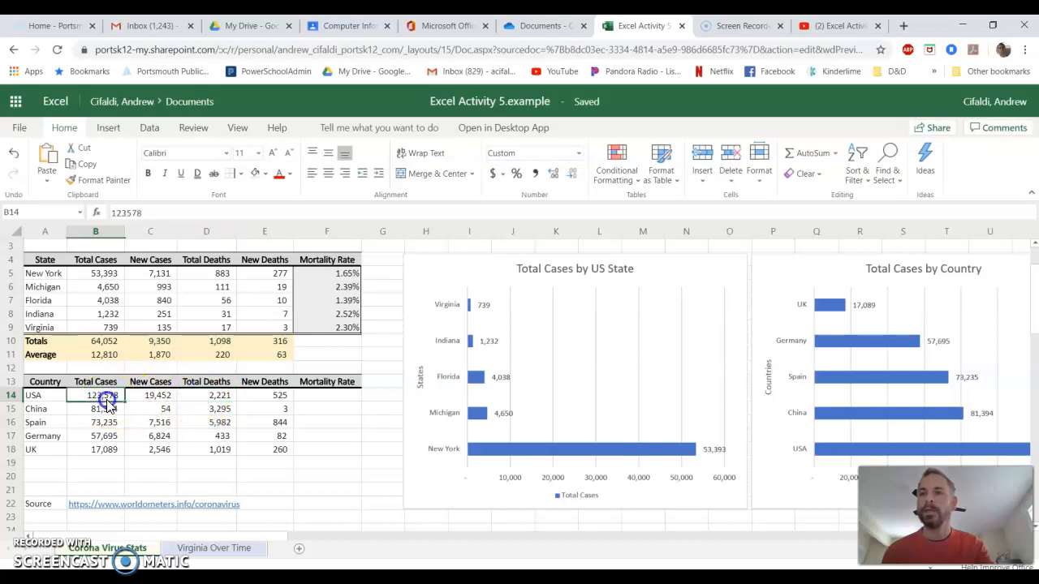
pyautogui.moveTo(330, 395); pyautogui.dragTo(327, 452)
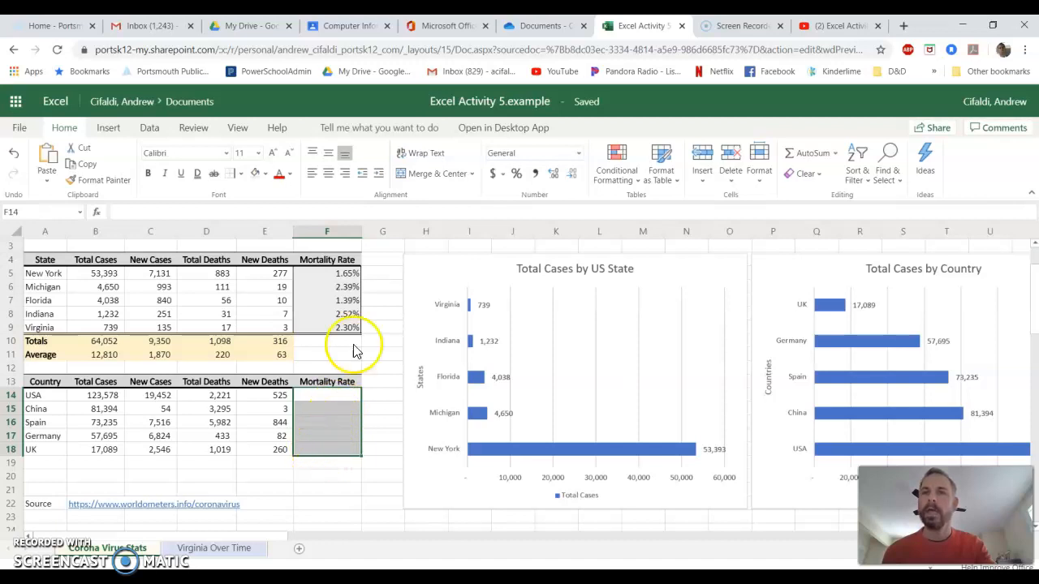
pyautogui.moveTo(313, 275); pyautogui.dragTo(49, 353)
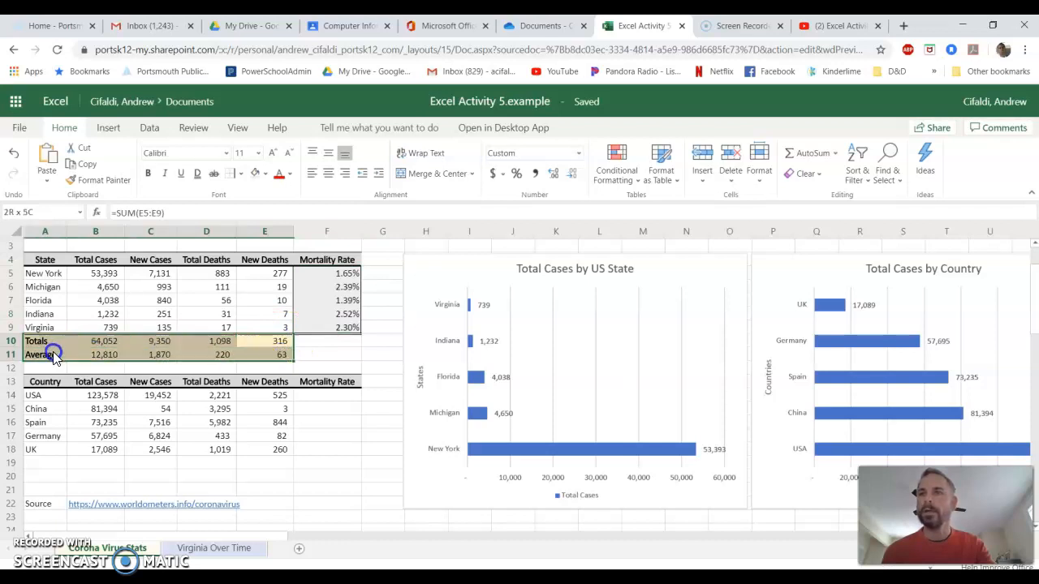
pyautogui.moveTo(333, 280); pyautogui.dragTo(330, 322)
pyautogui.moveTo(264, 340); pyautogui.dragTo(57, 350)
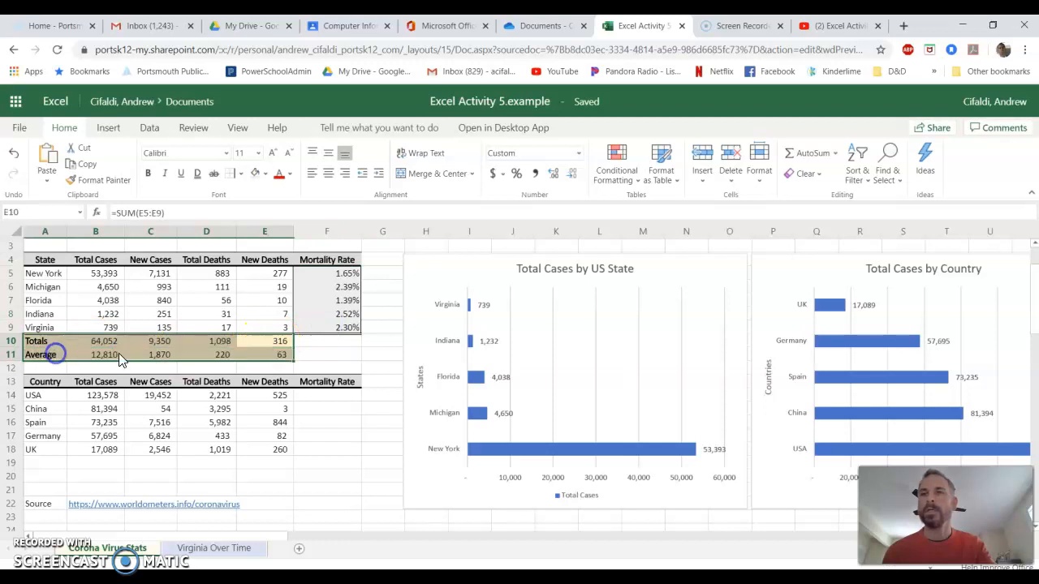
pyautogui.click(319, 397)
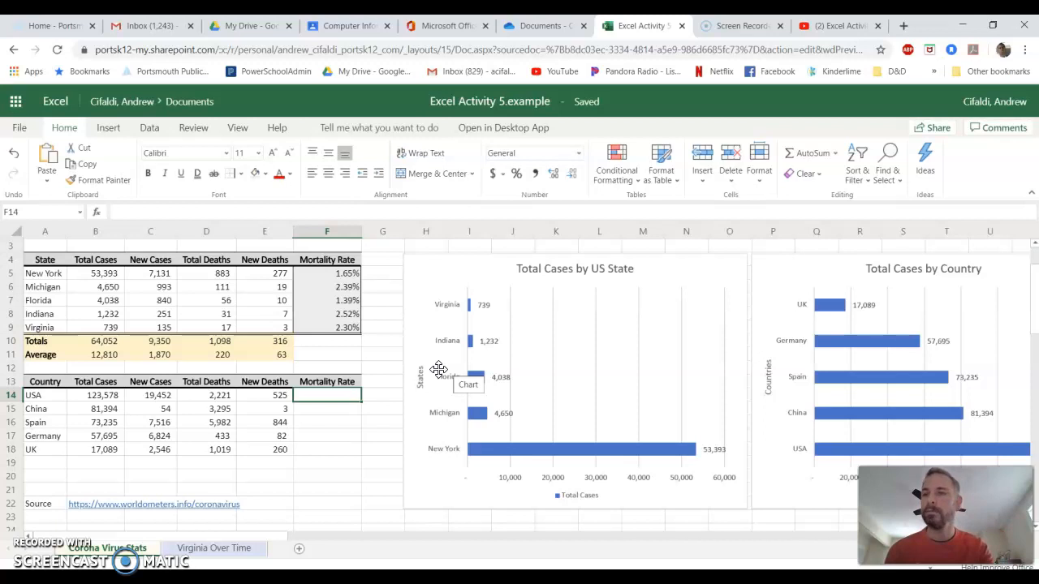
pyautogui.click(366, 380)
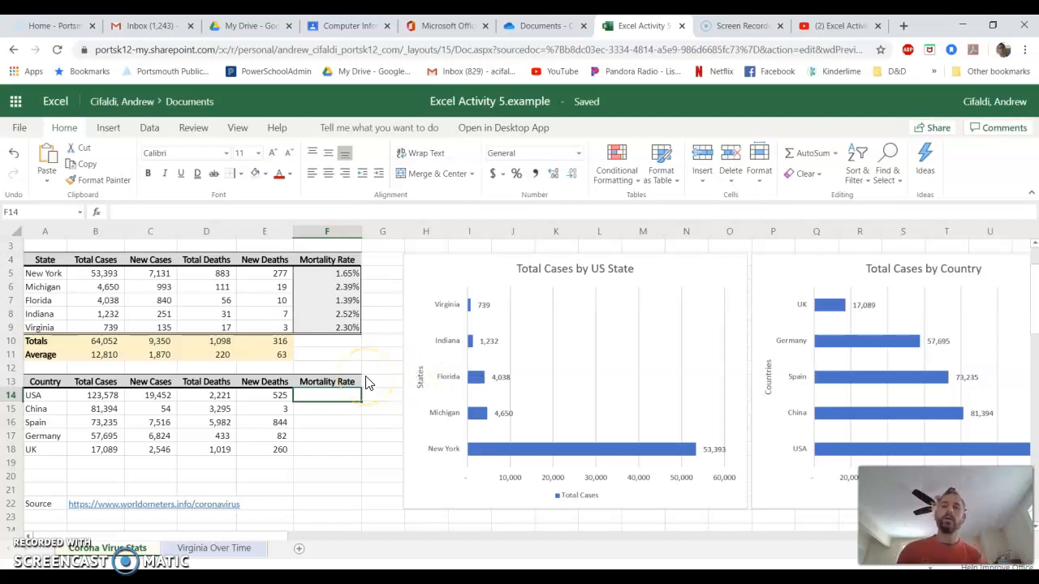
pyautogui.click(460, 475)
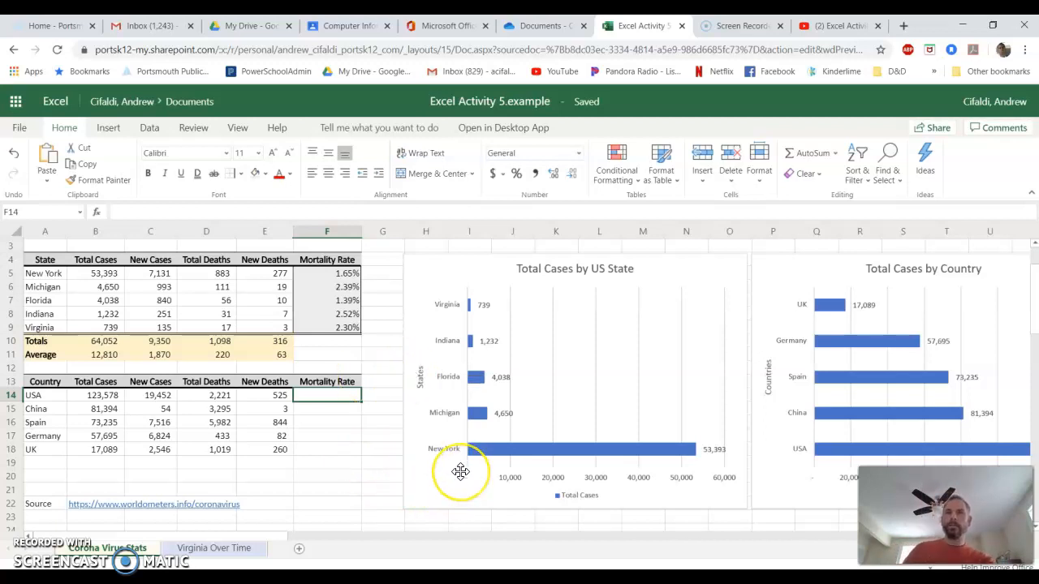
pyautogui.scroll(2, 460, 471)
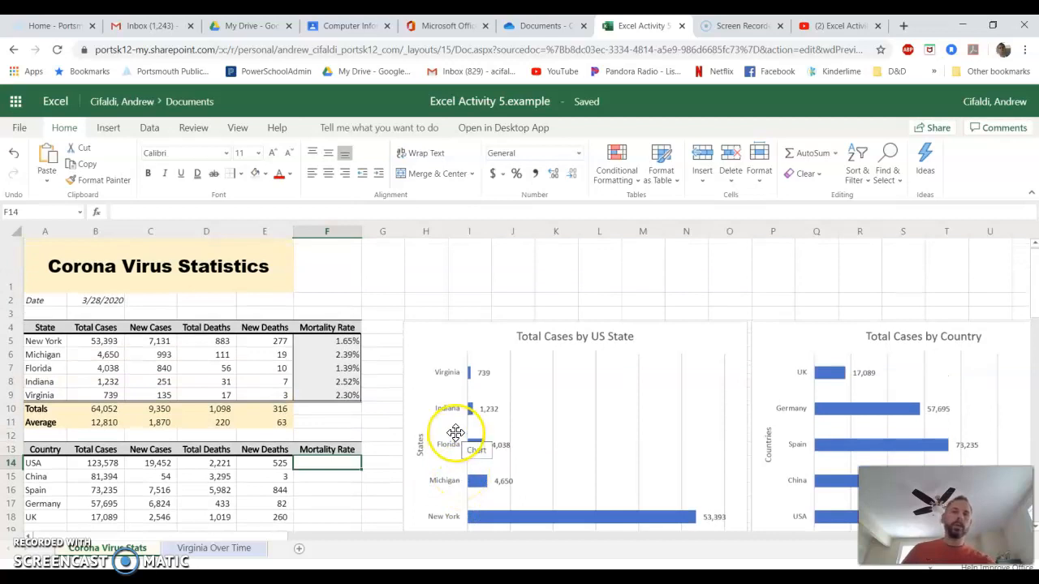
pyautogui.scroll(-3, 456, 432)
pyautogui.click(439, 442)
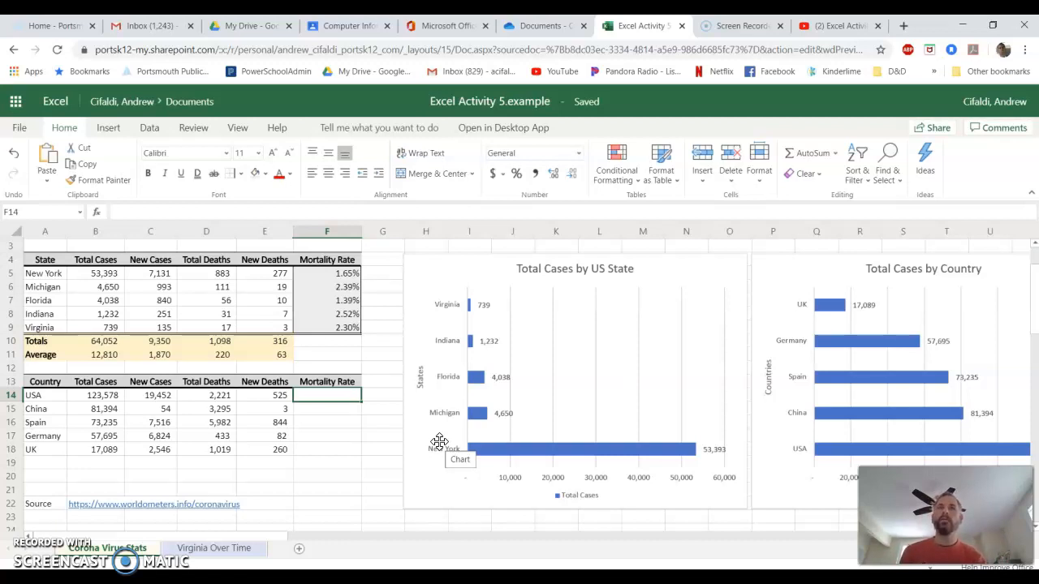
pyautogui.click(980, 580)
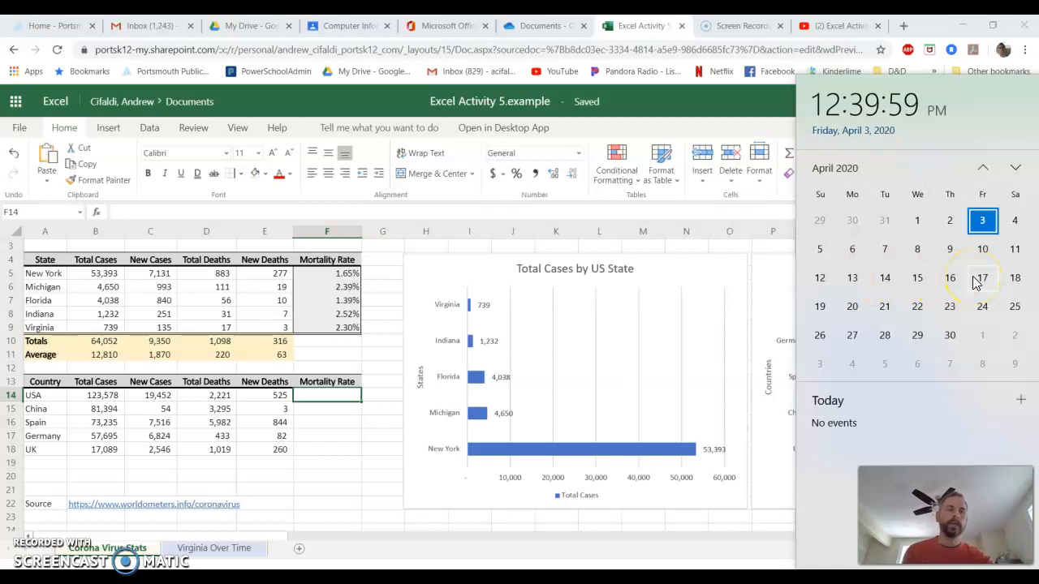
pyautogui.click(772, 294)
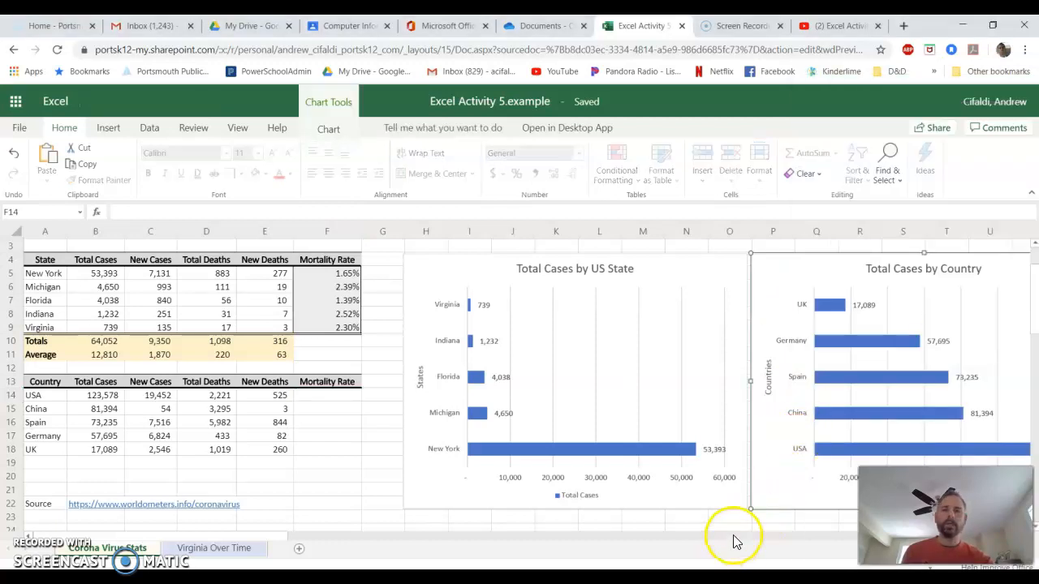